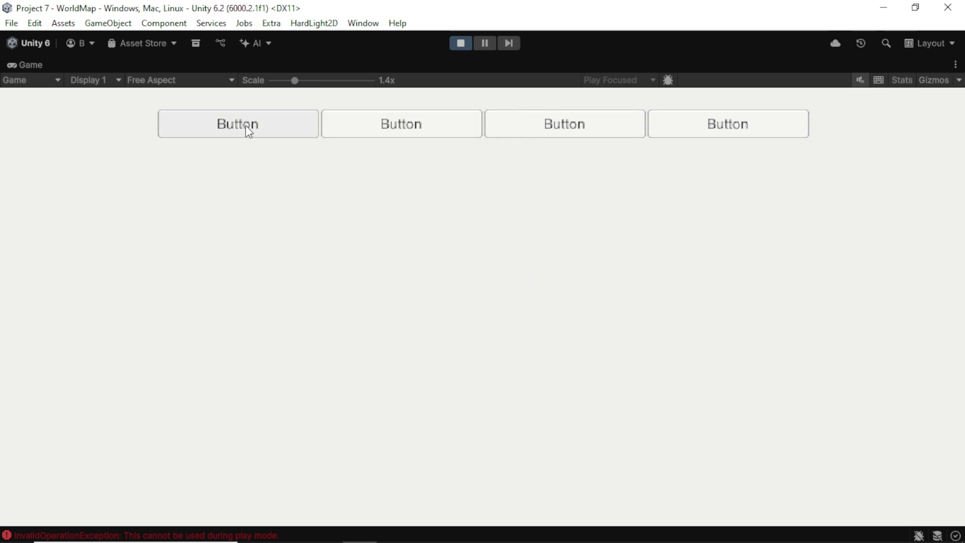
Step: Preview the finished tab menu in play mode by switching between its four tab buttons
left_click(401, 126)
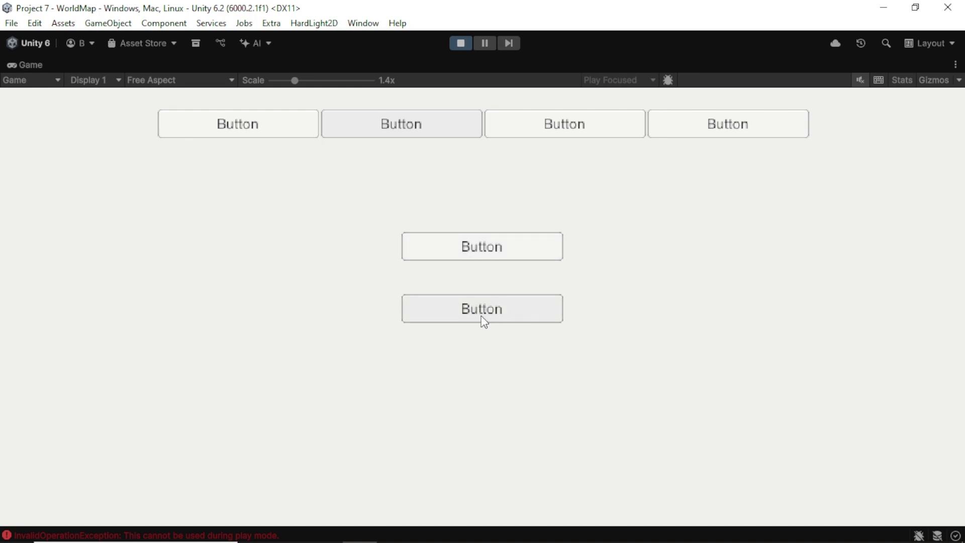
left_click(531, 126)
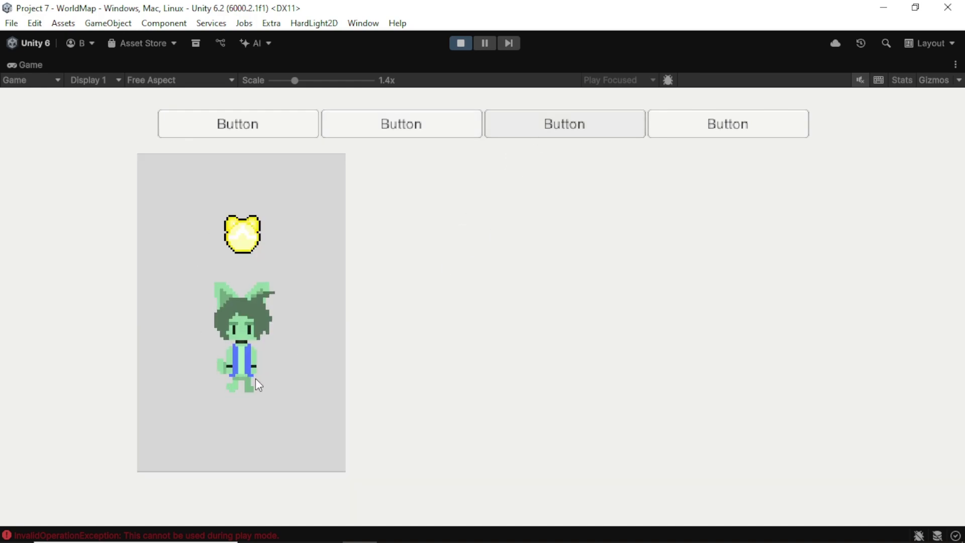
left_click(695, 126)
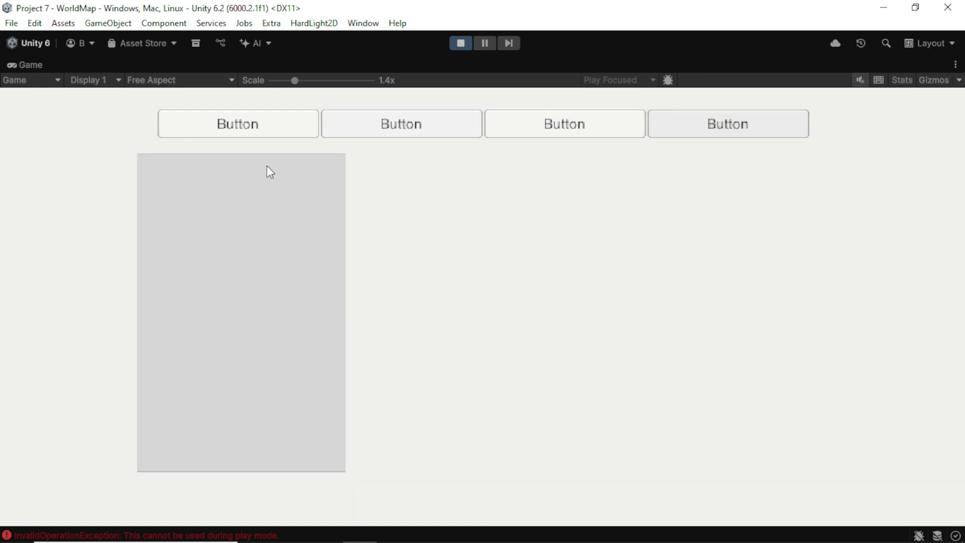
left_click(235, 121)
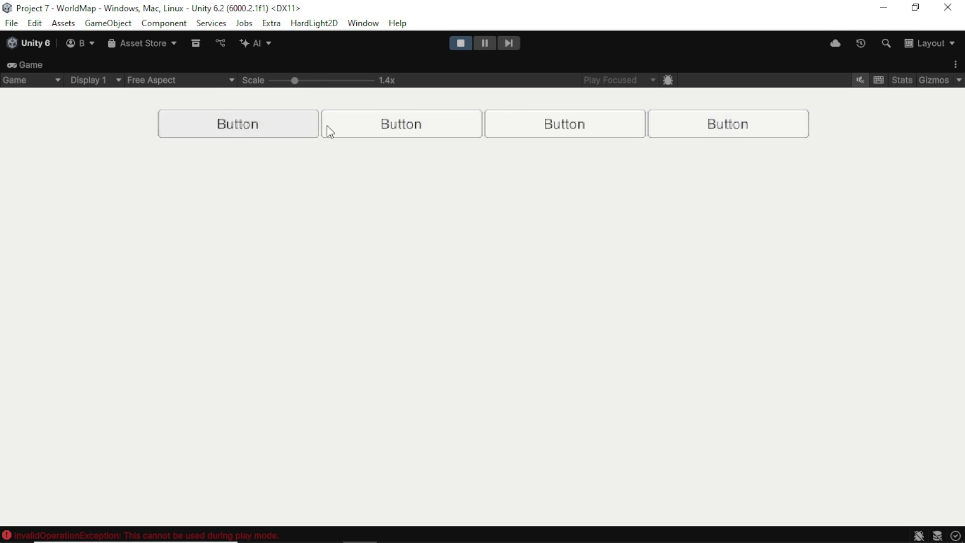
left_click(552, 130)
left_click(730, 122)
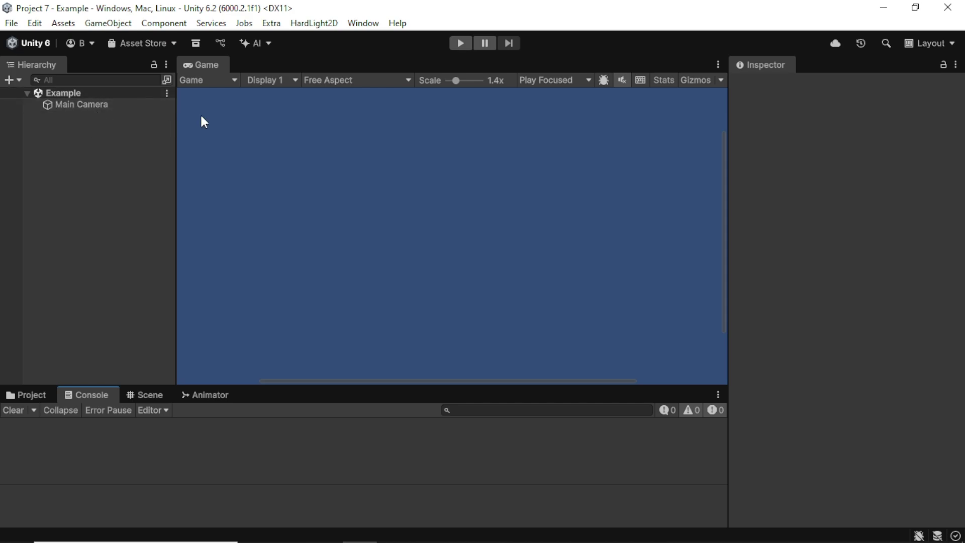
Step: Add a UI Canvas as a child of the Main Camera and look over its component settings
right_click(90, 106)
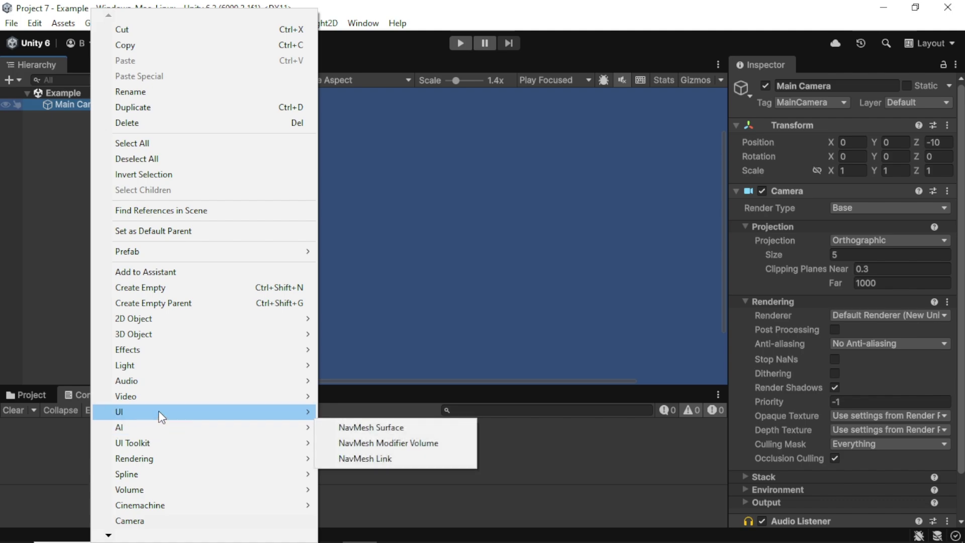
mouse_move(167, 411)
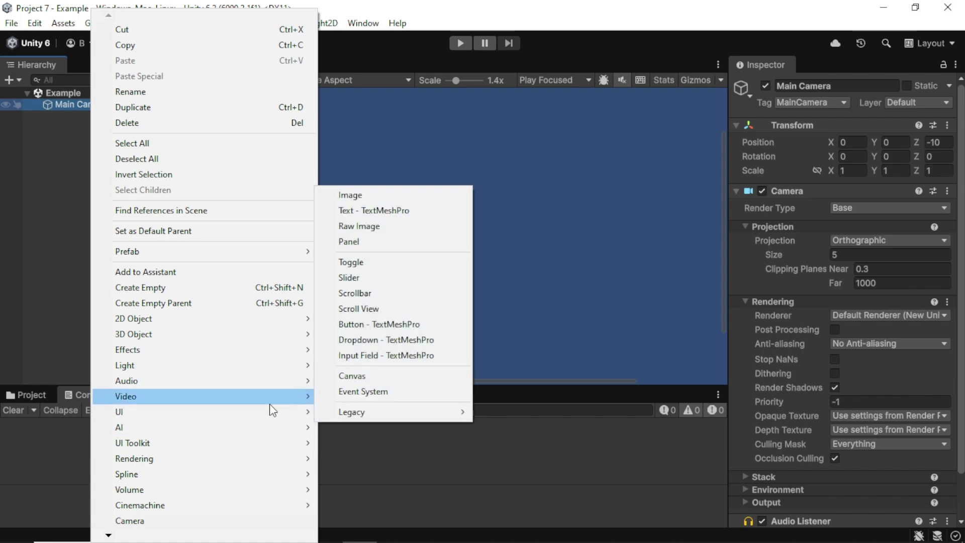
left_click(355, 378)
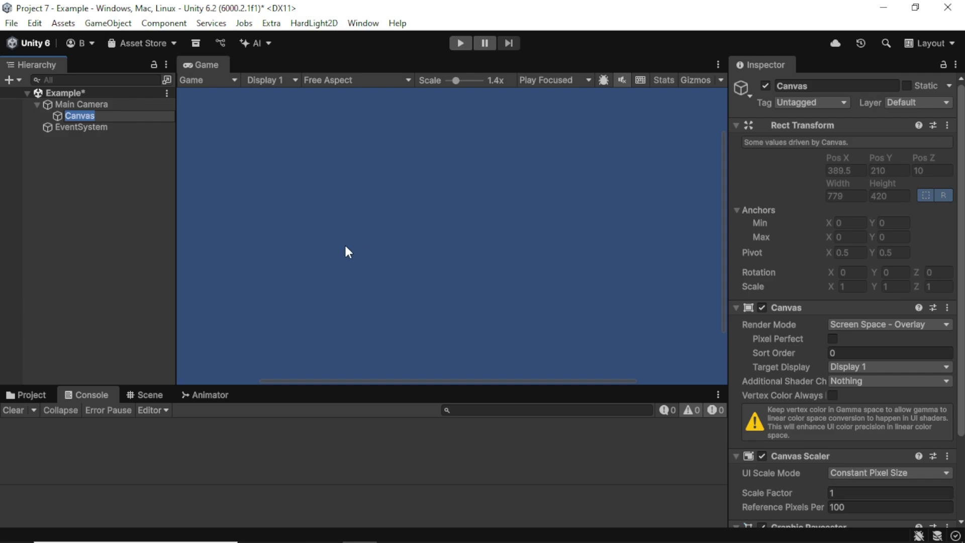
scroll(831, 313, "down", 2)
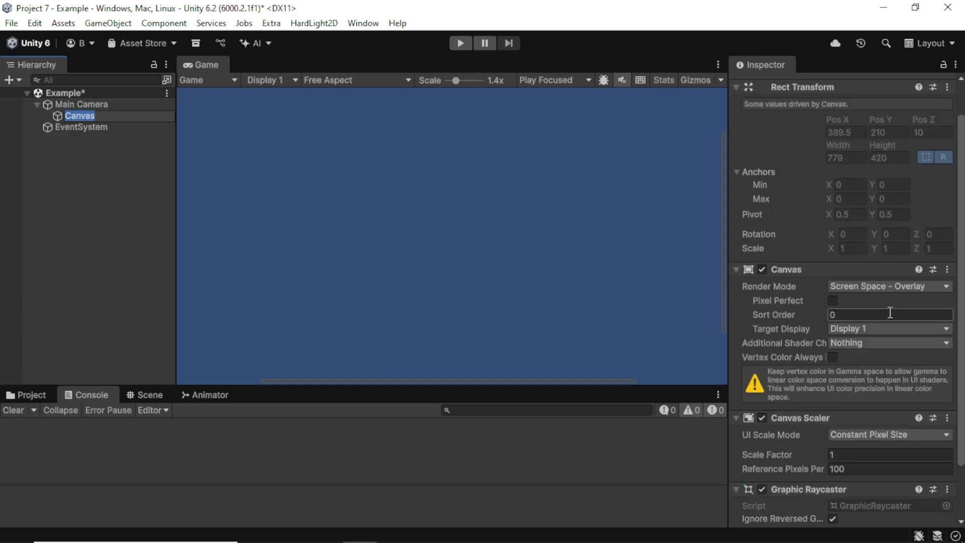
scroll(789, 257, "up", 2)
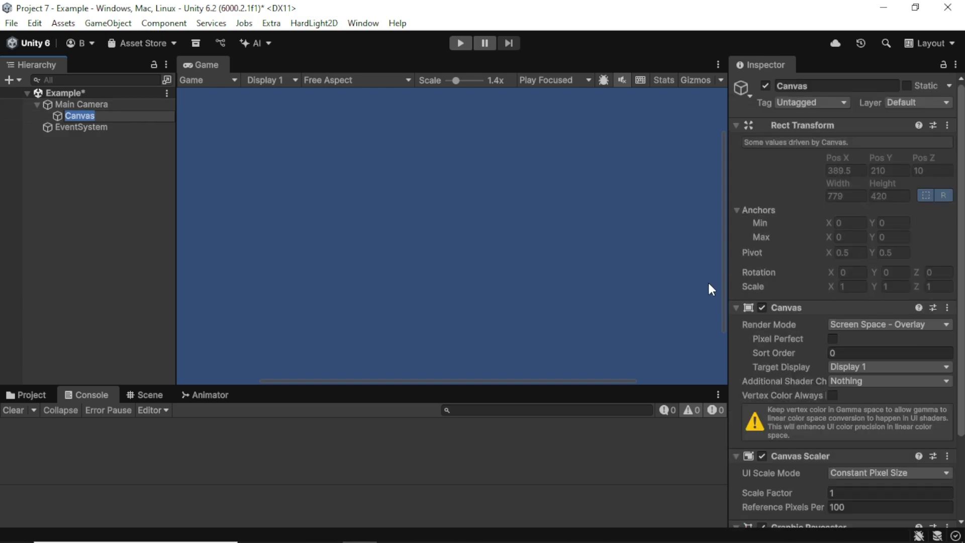
scroll(858, 338, "down", 5)
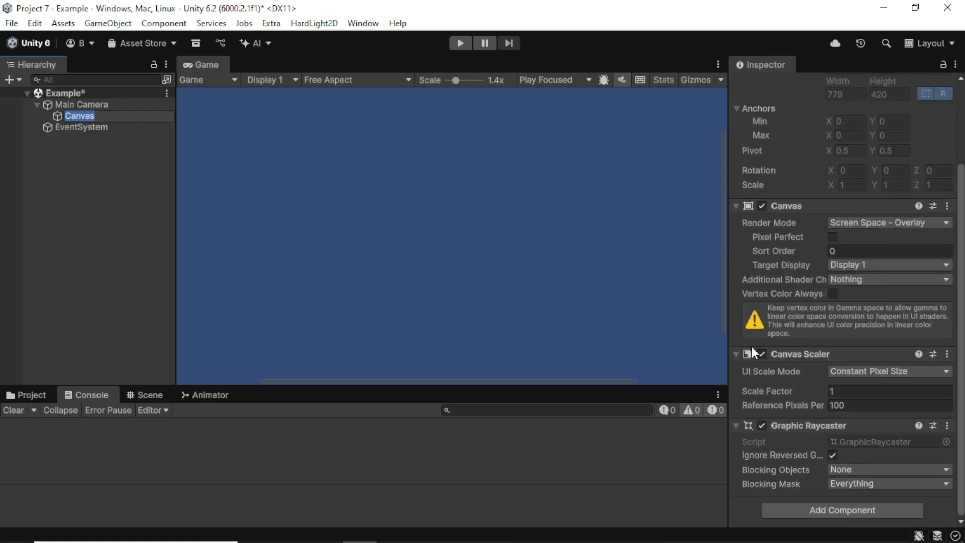
scroll(892, 457, "up", 5)
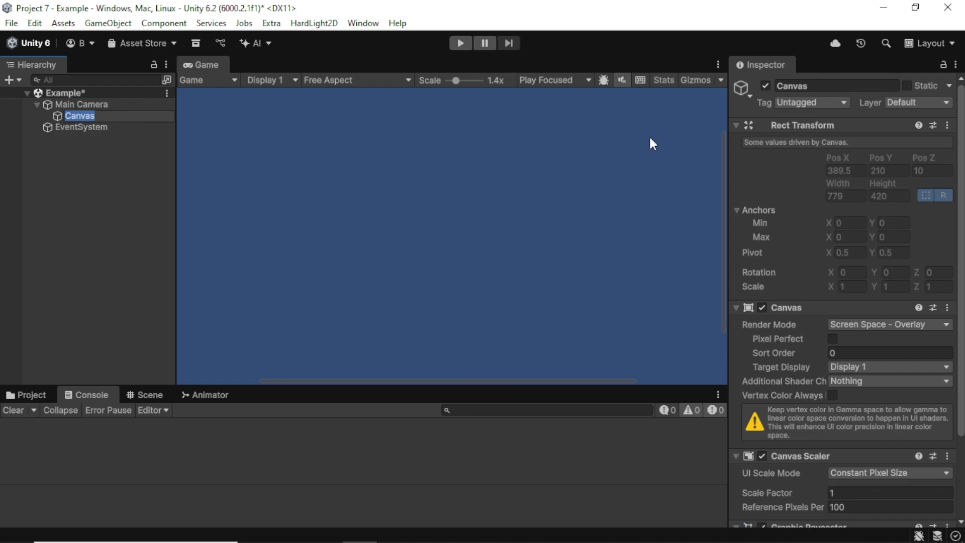
left_click(105, 164)
left_click(90, 117)
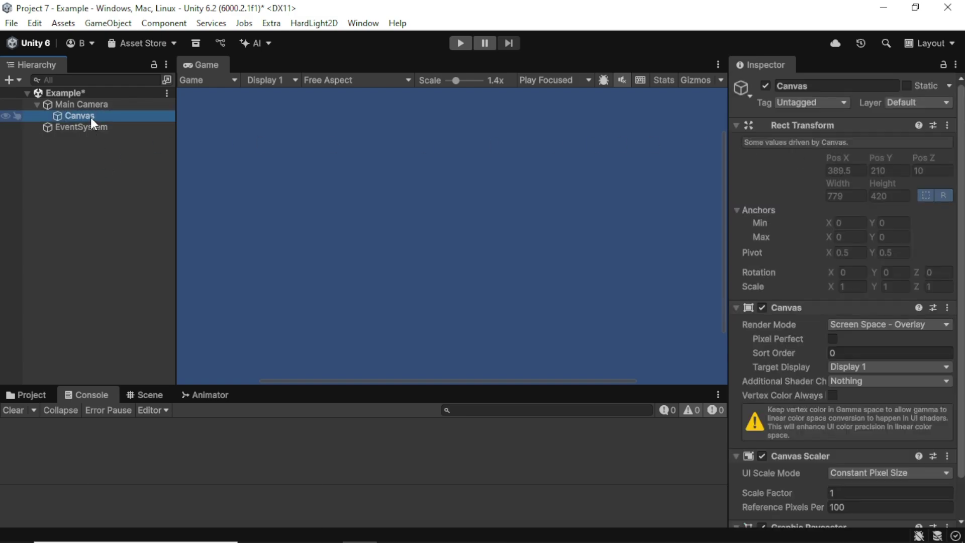
Step: Rename the Canvas object under the Main Camera to "Menu Canvas"
right_click(91, 117)
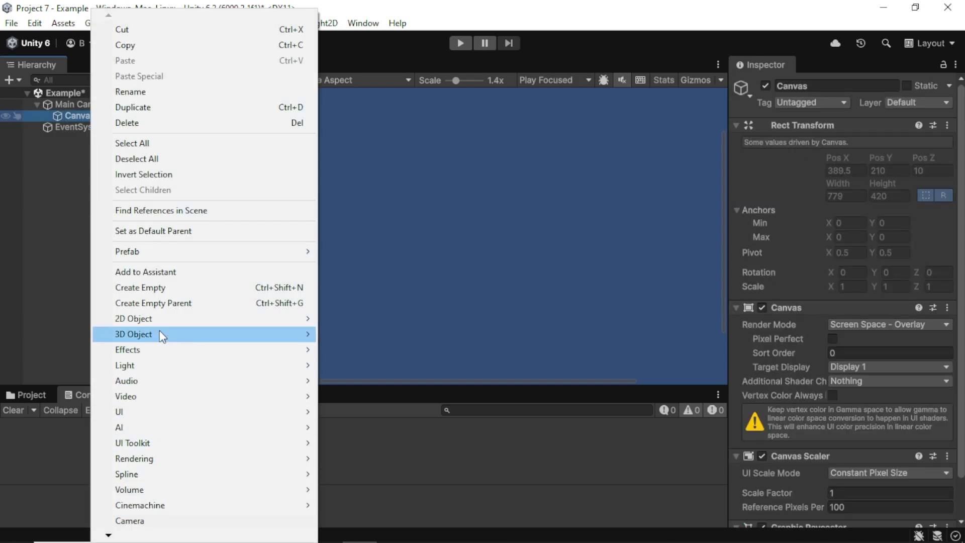
left_click(56, 222)
left_click(73, 115)
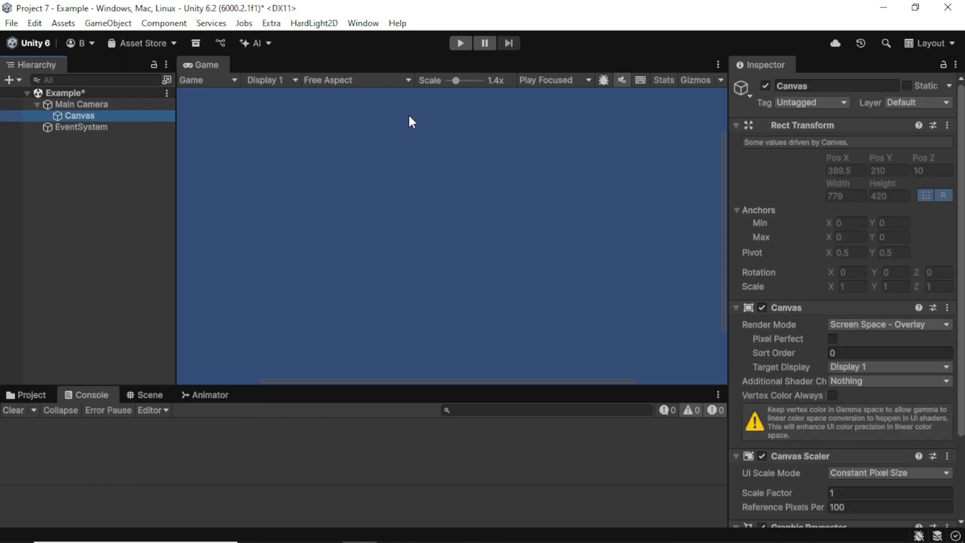
left_click(807, 88)
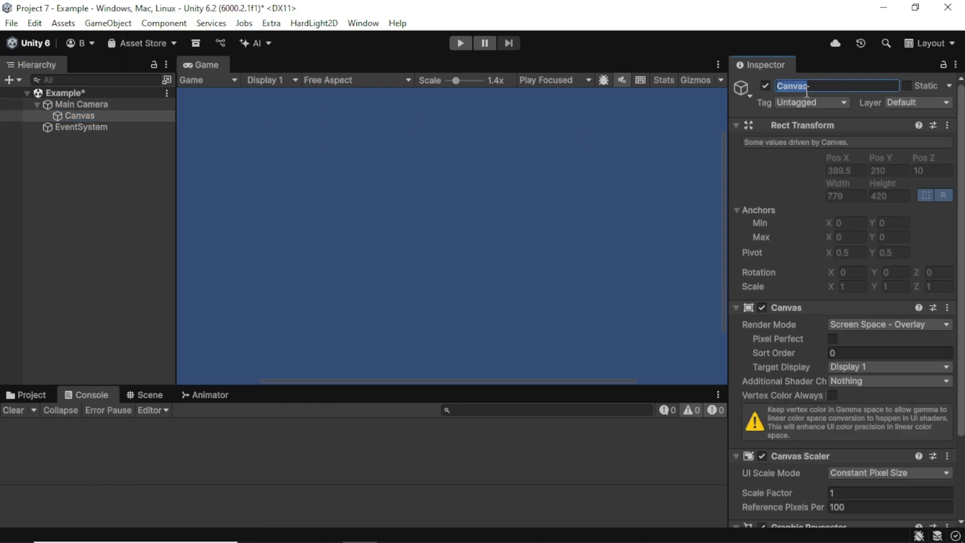
key("BackSpace")
type("Menu Canvas")
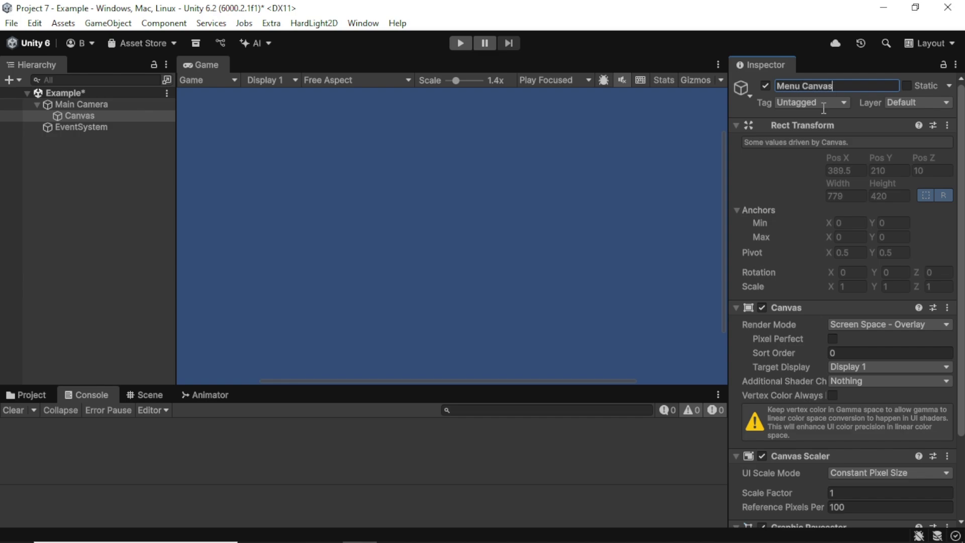
key("Return")
Step: Add a UI Panel as a child of Menu Canvas, keeping its default name, and review its Image settings
right_click(128, 117)
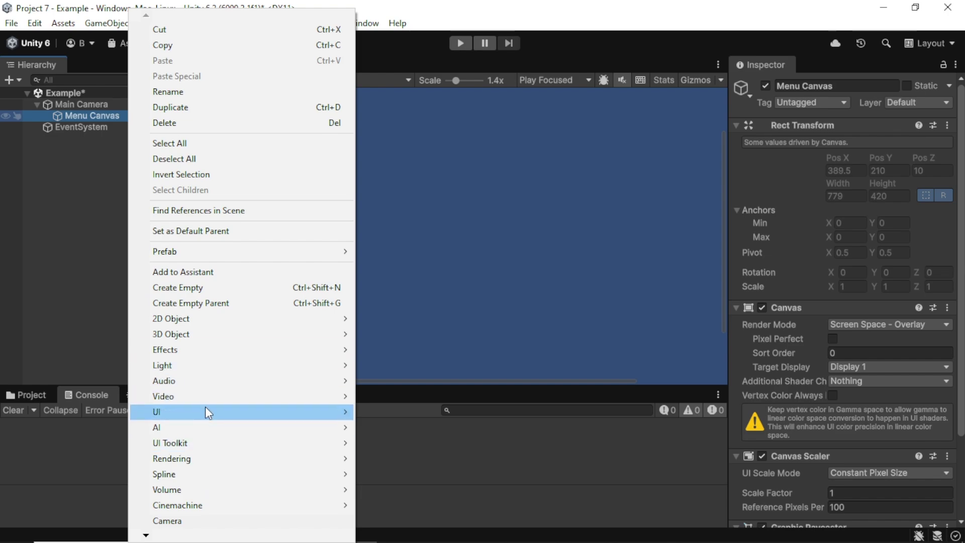
mouse_move(206, 409)
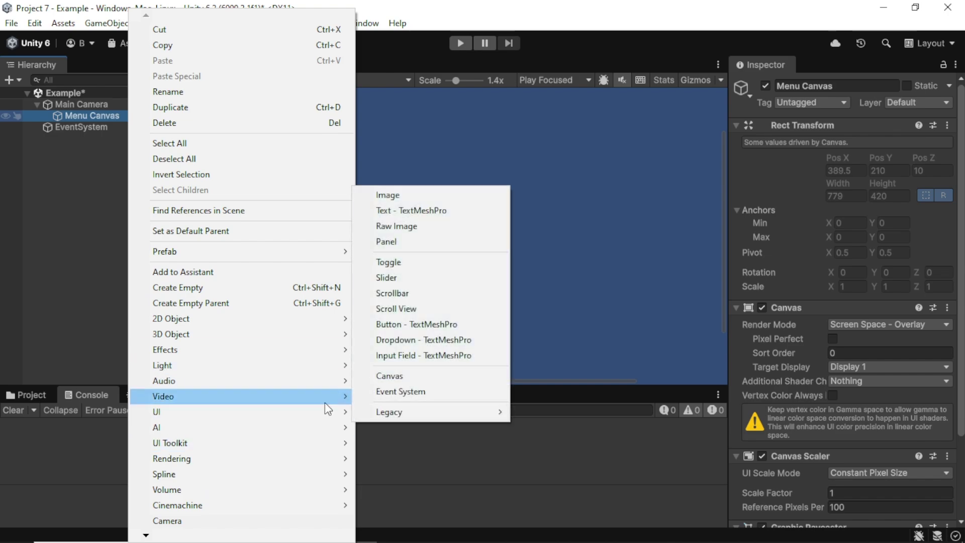
left_click(387, 242)
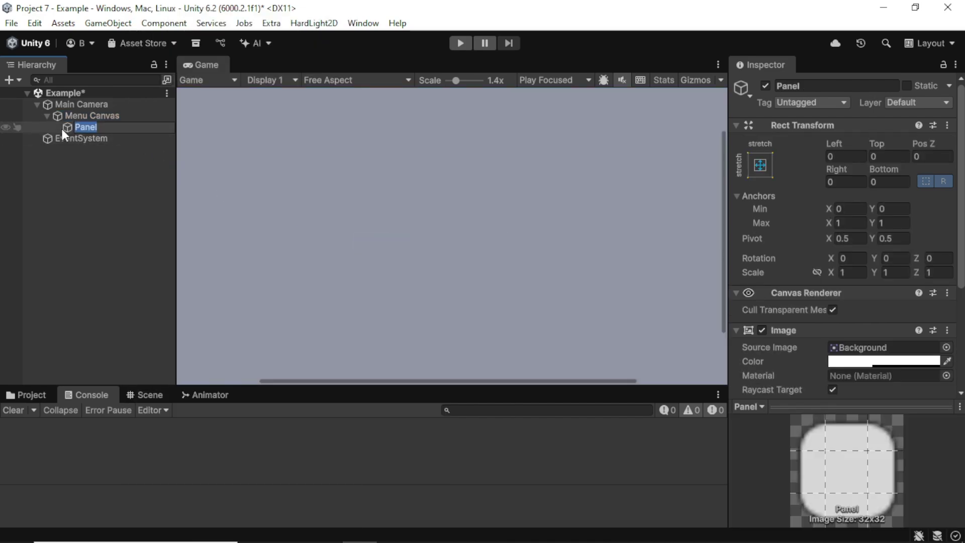
key("Return")
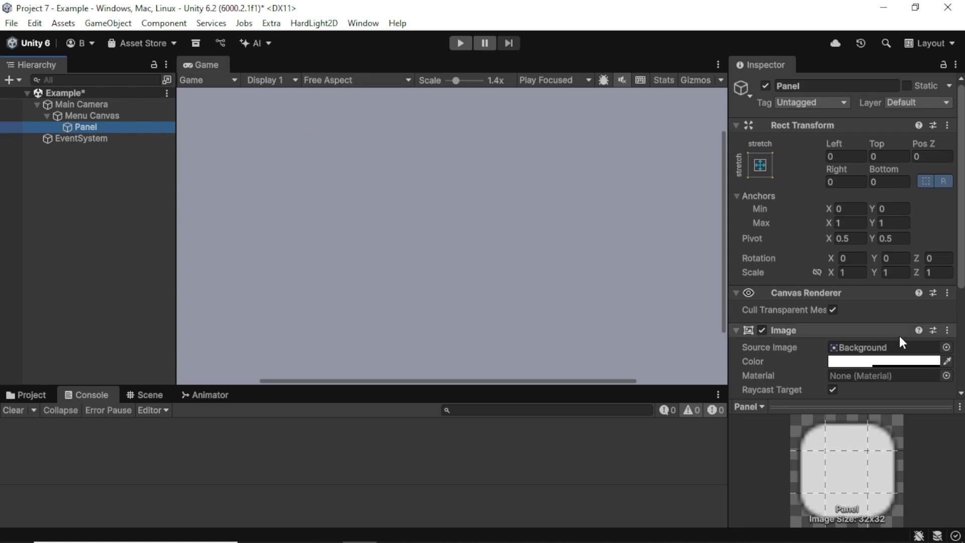
left_click(869, 362)
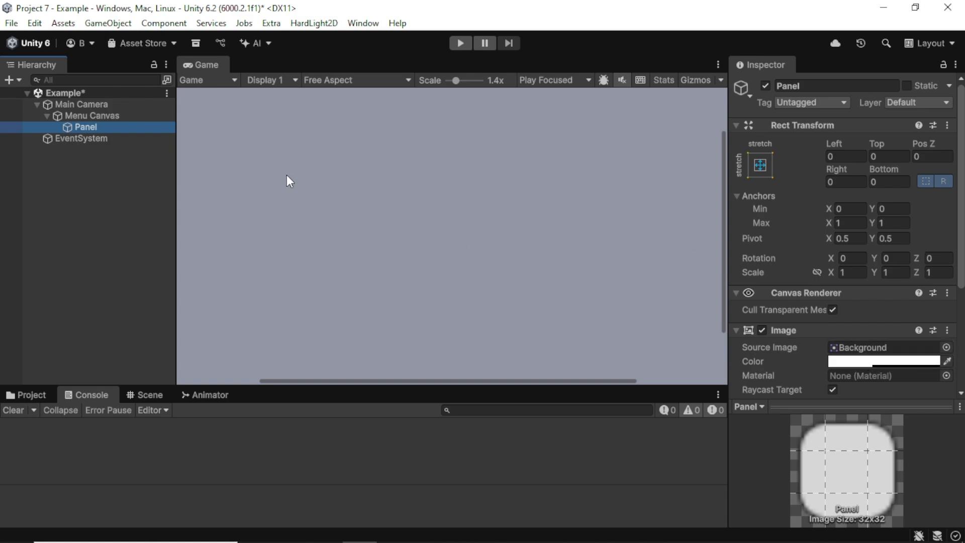
scroll(890, 236, "down", 3)
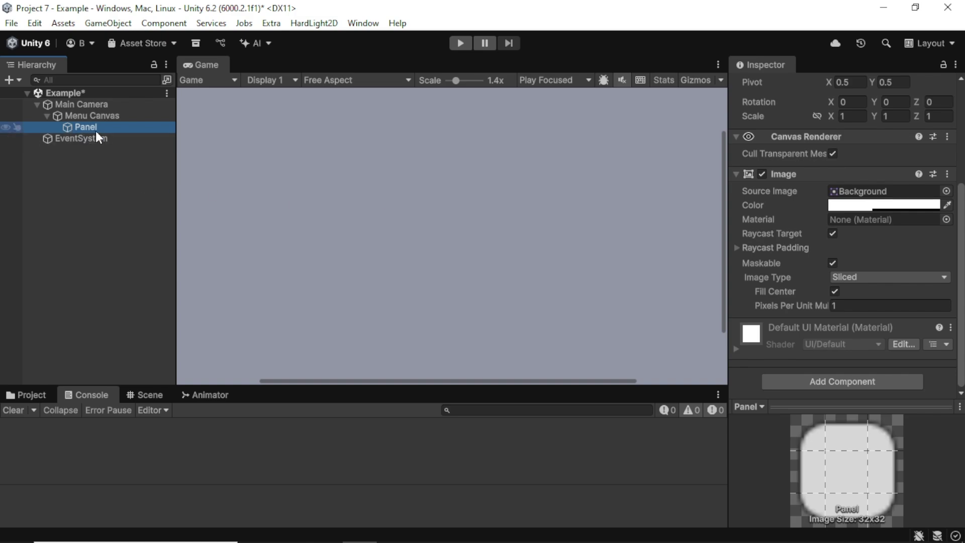
Step: Create an empty child object inside the Panel and name it "Tab Container"
right_click(79, 128)
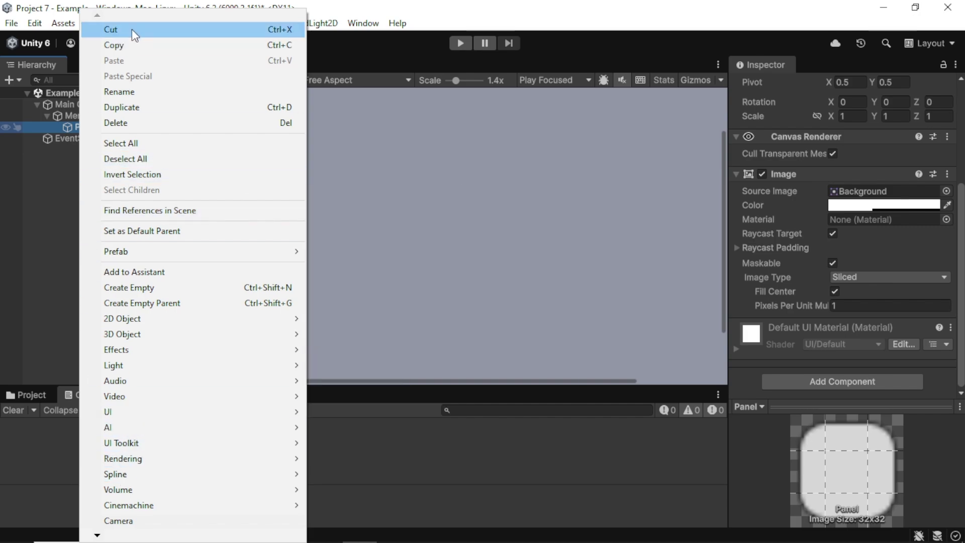
left_click(126, 289)
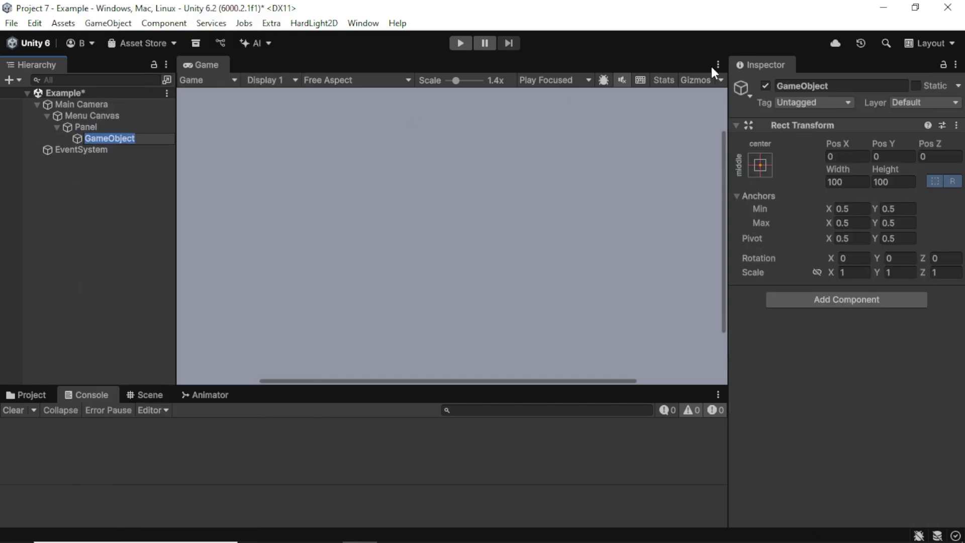
left_click(851, 85)
key("BackSpace")
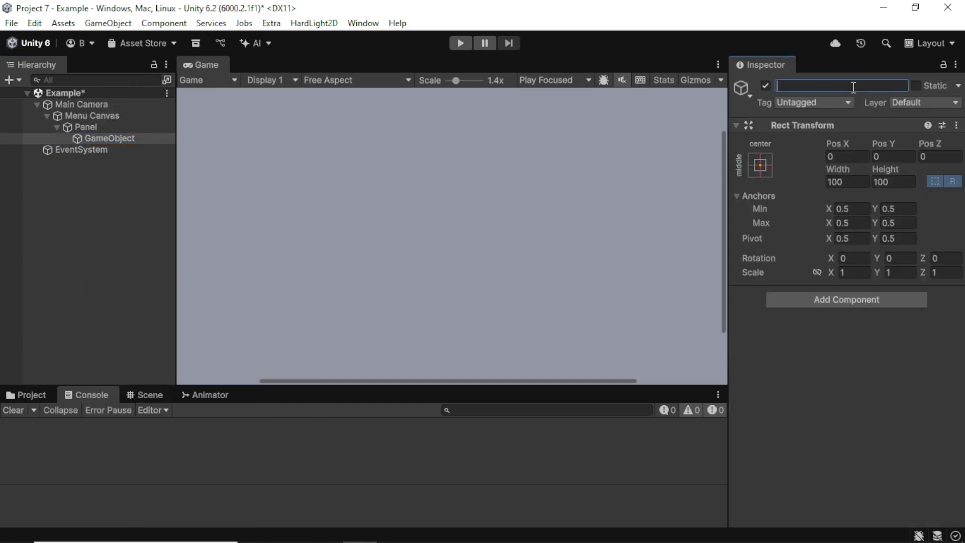
type("Tab Container")
left_click(882, 378)
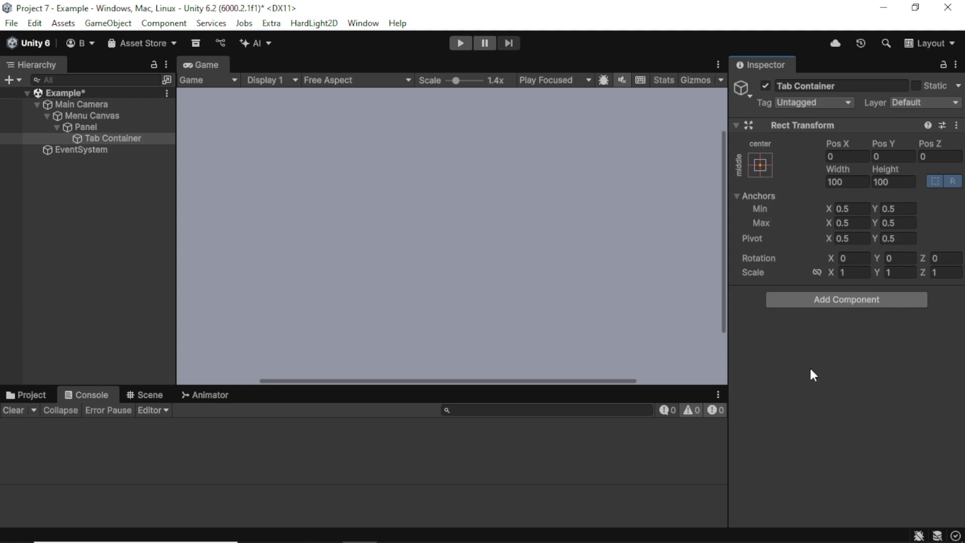
Step: Add a Toggle Group component to the Tab Container object
left_click(873, 300)
key("BackSpace")
type("toggle")
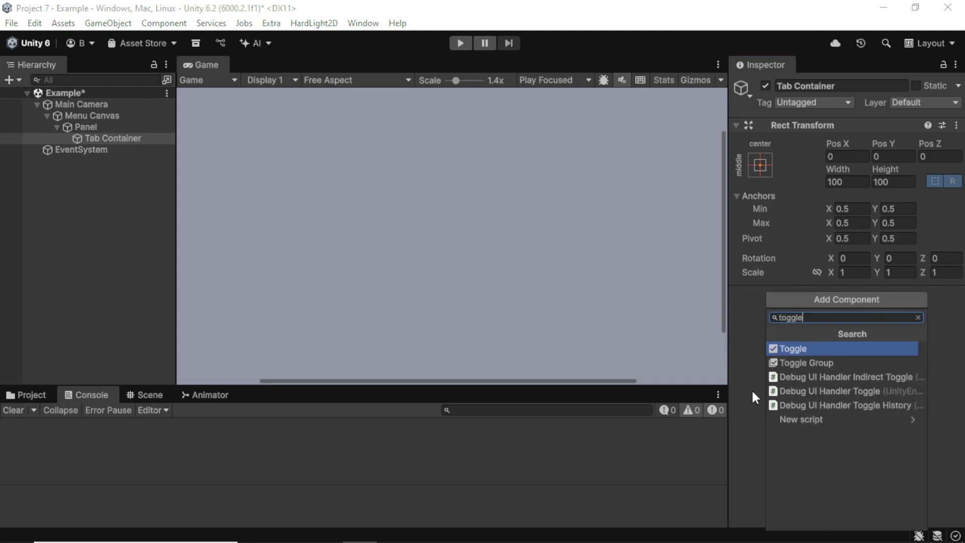
left_click(809, 363)
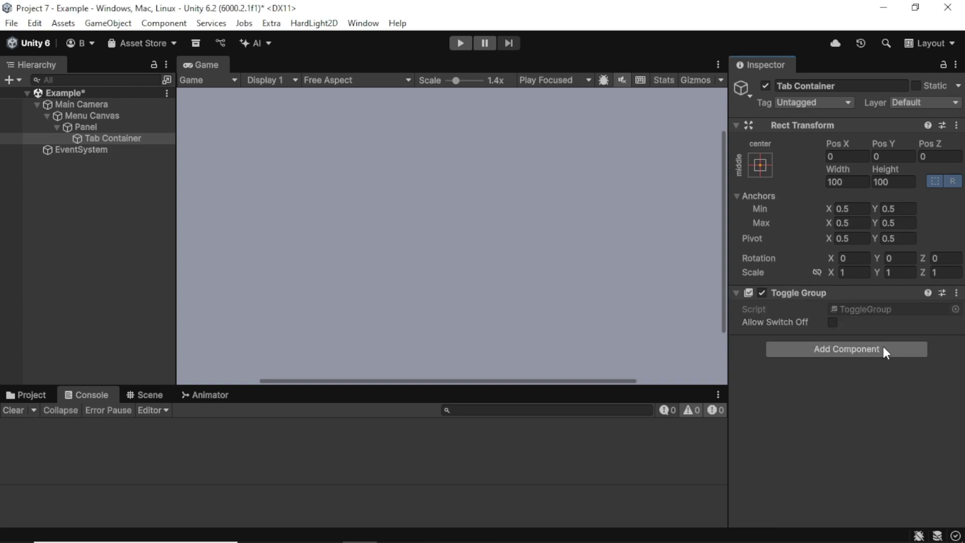
Step: Add a Horizontal Layout Group component to the Tab Container object
left_click(866, 350)
key("BackSpace")
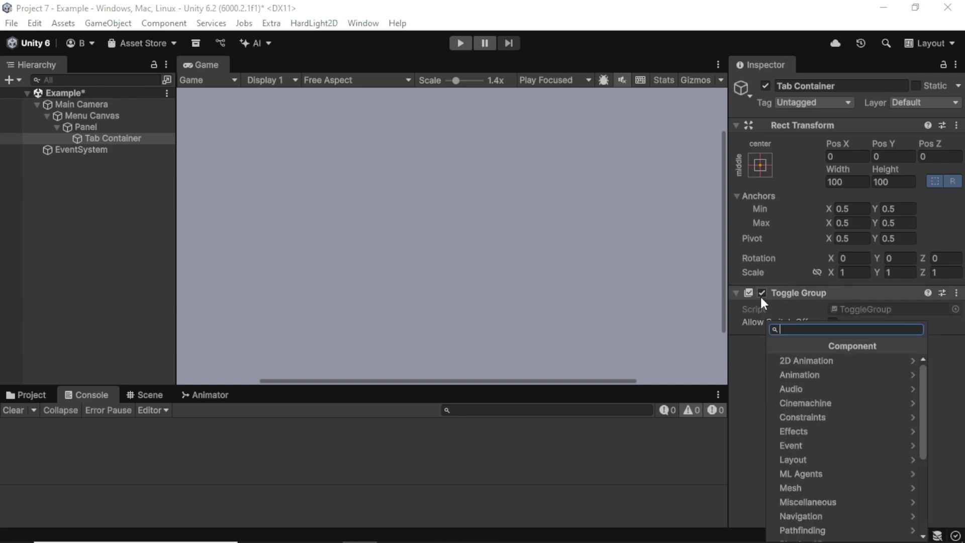
type("hproz")
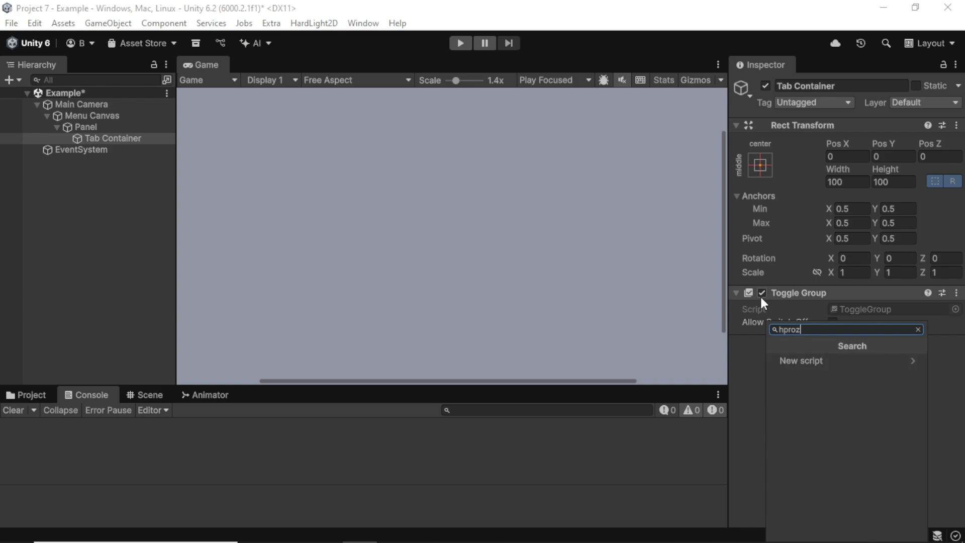
key("BackSpace")
key("BackSpace")
key("BackSpace")
key("BackSpace")
type("ori")
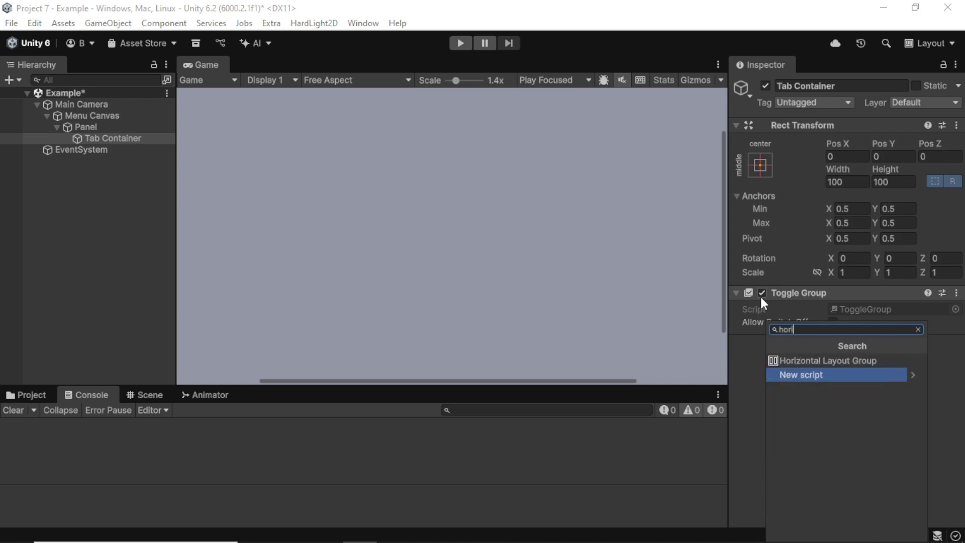
left_click(839, 363)
Step: Set the Child Alignment of Tab Container's Horizontal Layout Group to Middle Center
scroll(809, 334, "down", 3)
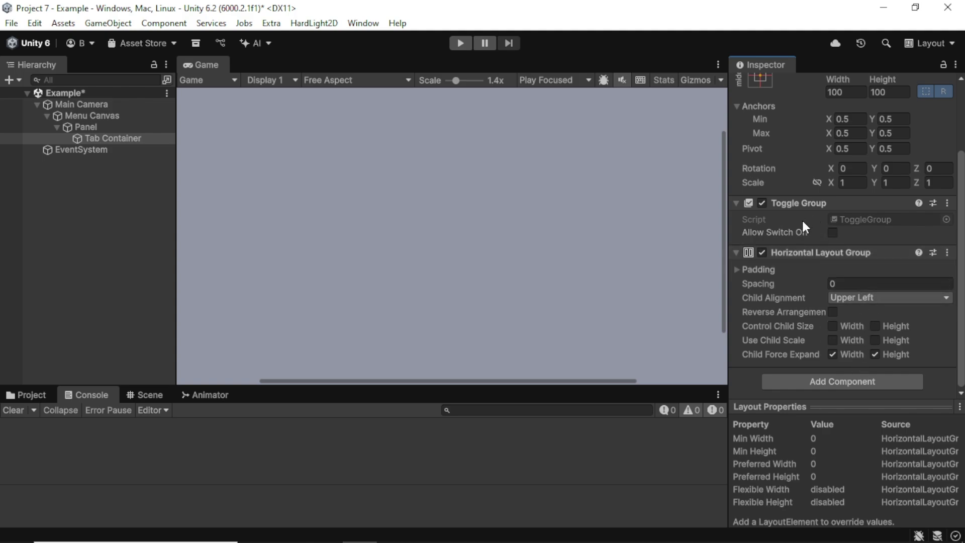
left_click(849, 300)
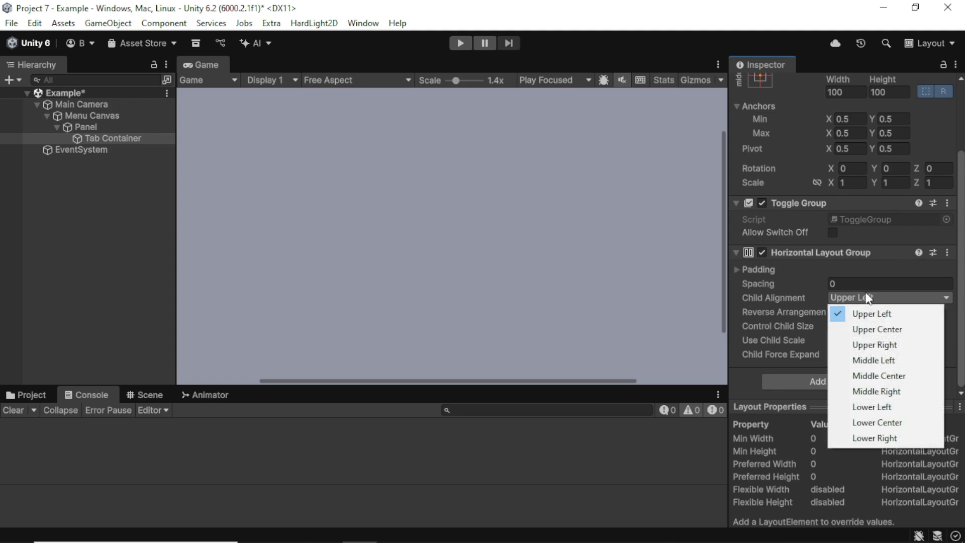
left_click(882, 378)
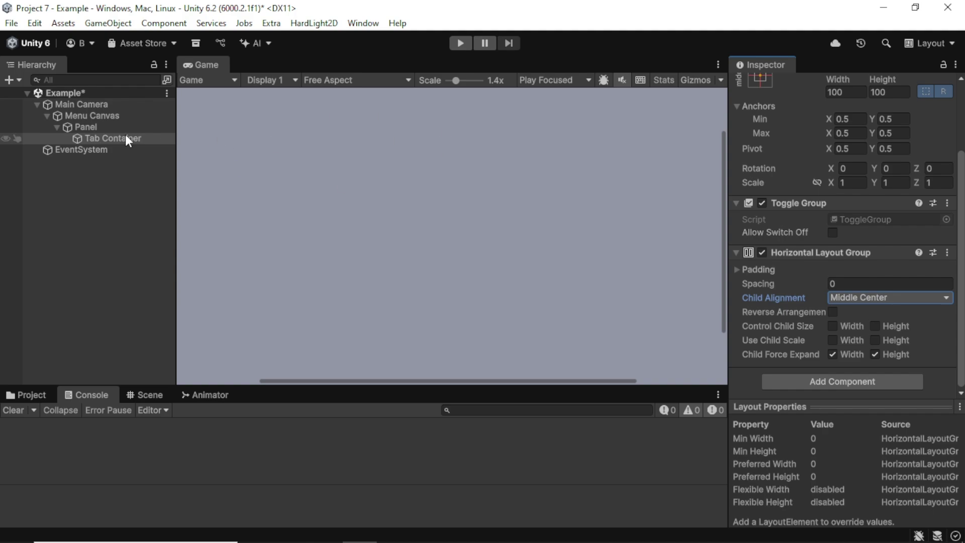
Step: Create a legacy UI Button as a child of Tab Container, keeping its default name
right_click(111, 139)
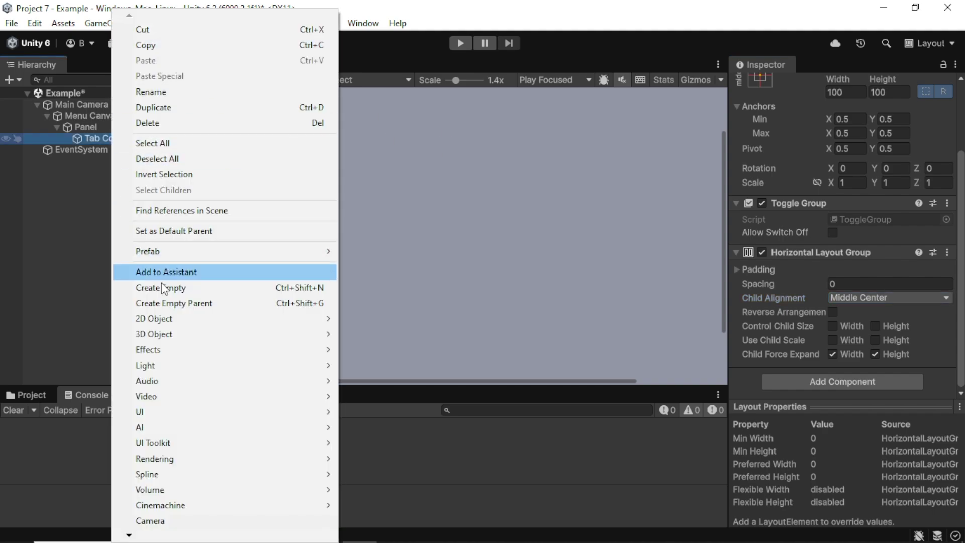
left_click(73, 191)
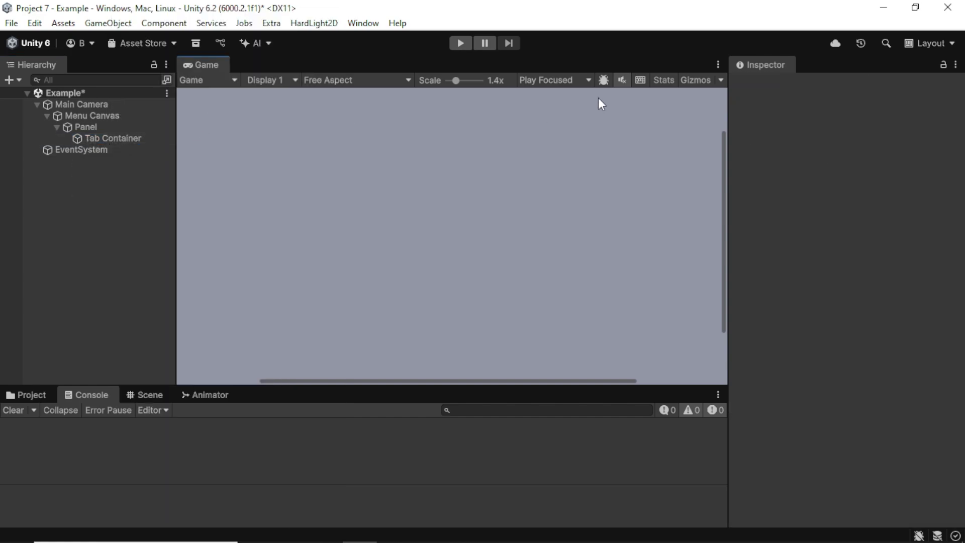
right_click(99, 139)
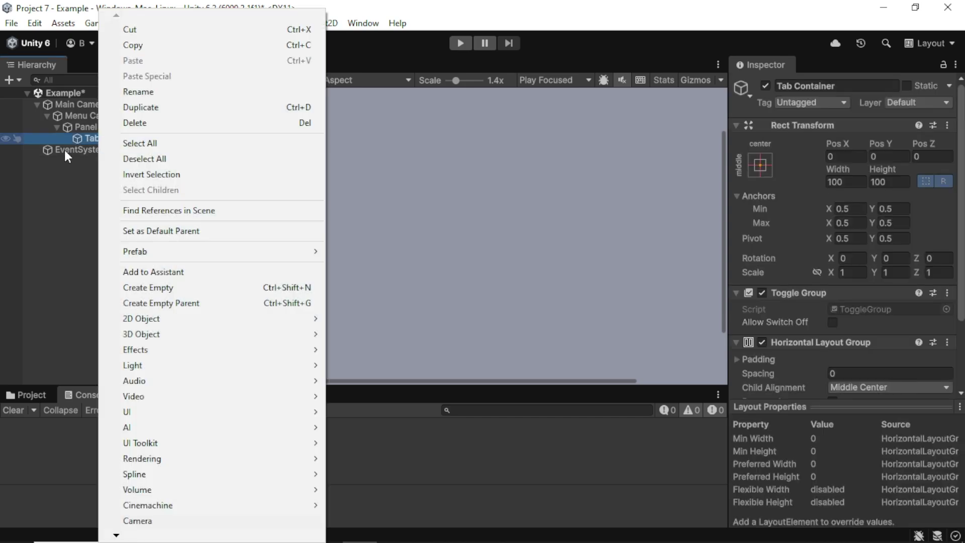
mouse_move(146, 463)
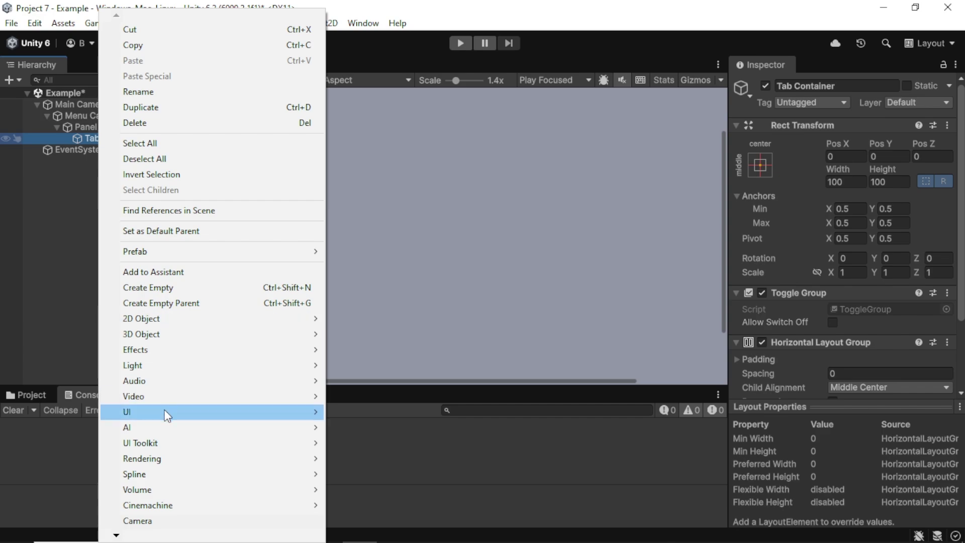
mouse_move(167, 416)
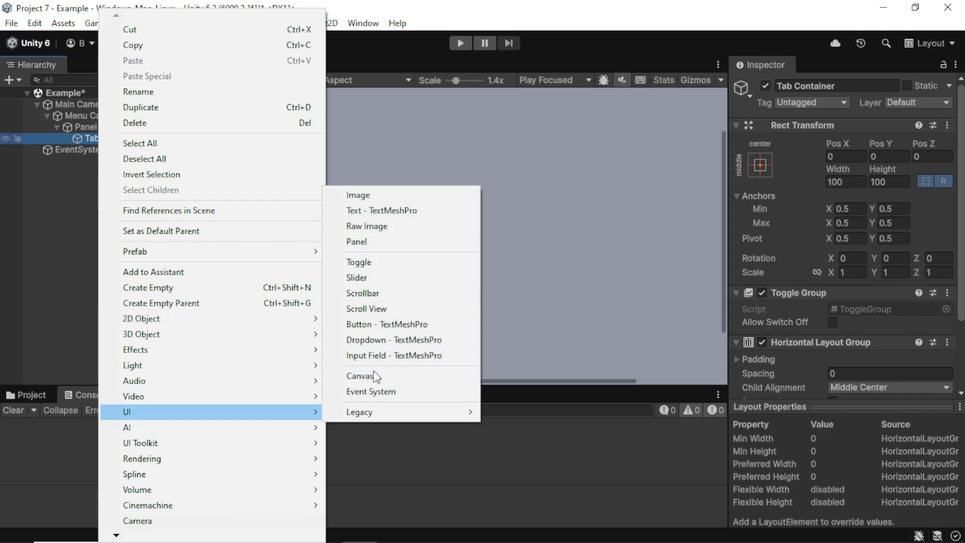
mouse_move(372, 414)
left_click(517, 428)
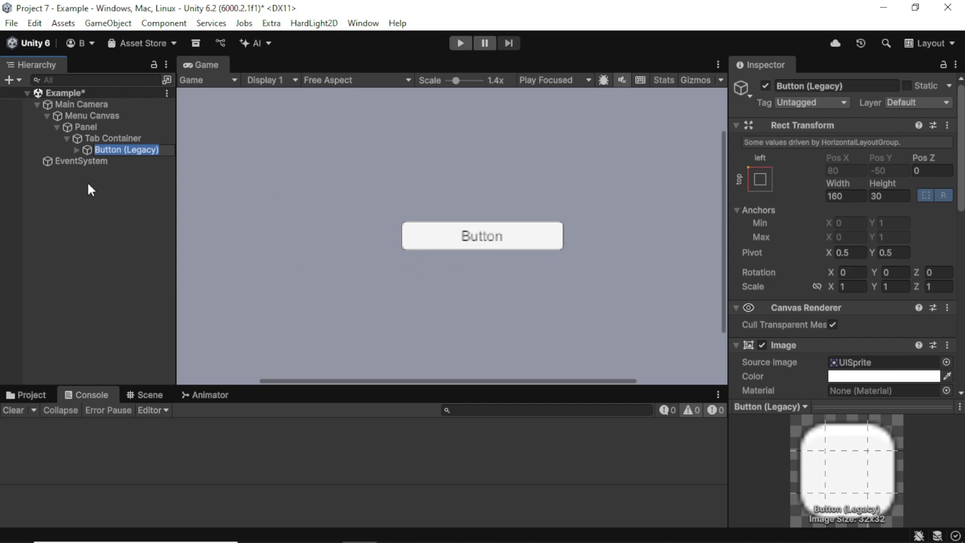
key("Return")
Step: Examine the hierarchy nesting from Main Camera through Menu Canvas, Panel and Tab Container down to the new button
left_click(96, 142)
left_click(95, 149)
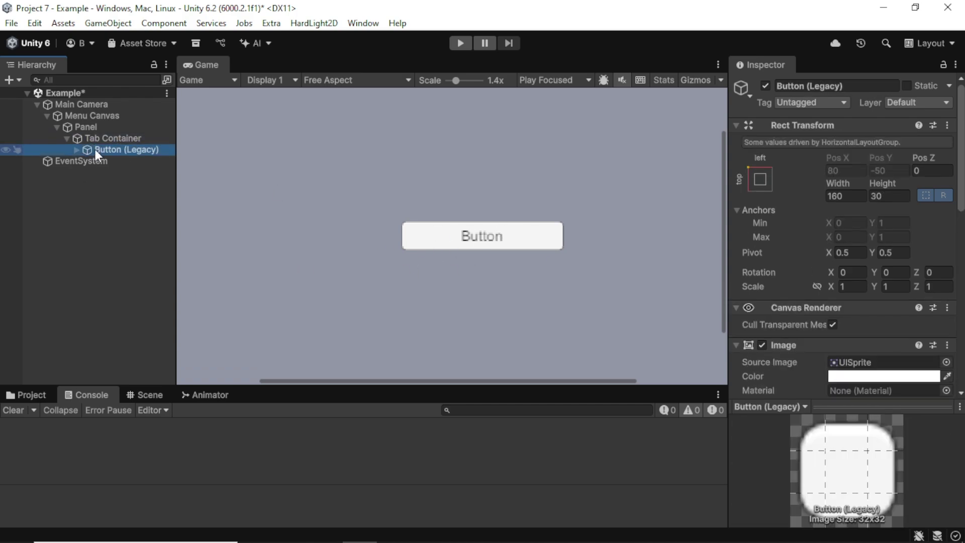
left_click(66, 138)
left_click(56, 126)
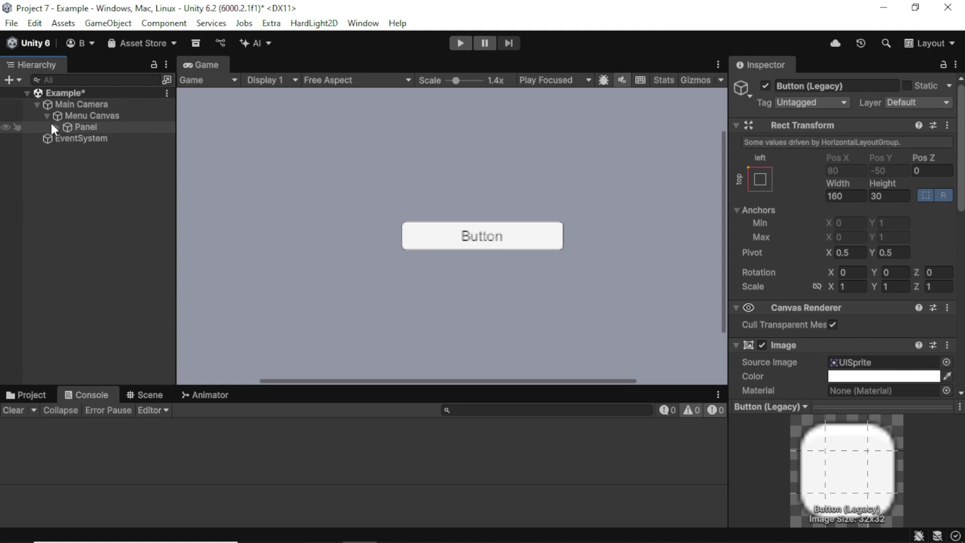
left_click(47, 117)
left_click(37, 105)
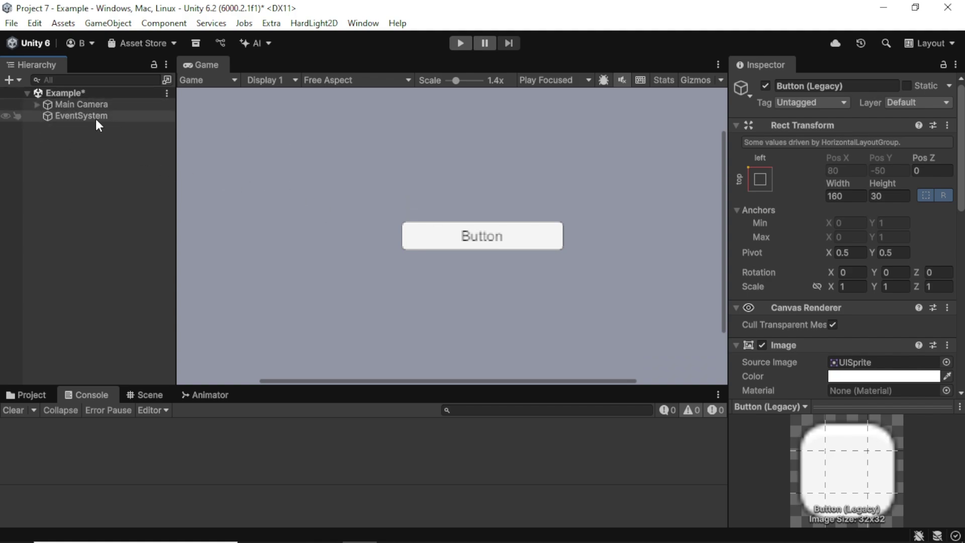
left_click(37, 106)
left_click(46, 116)
left_click(80, 128)
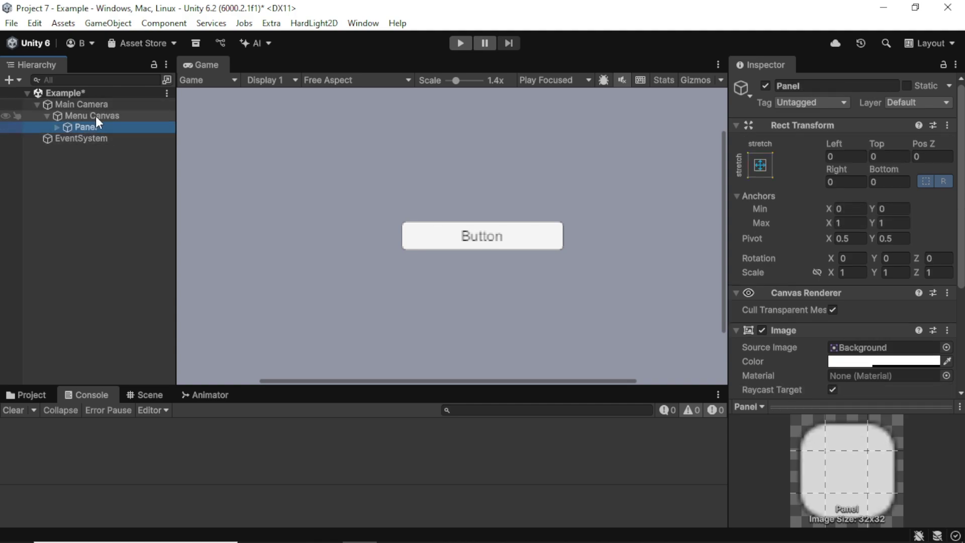
left_click(56, 128)
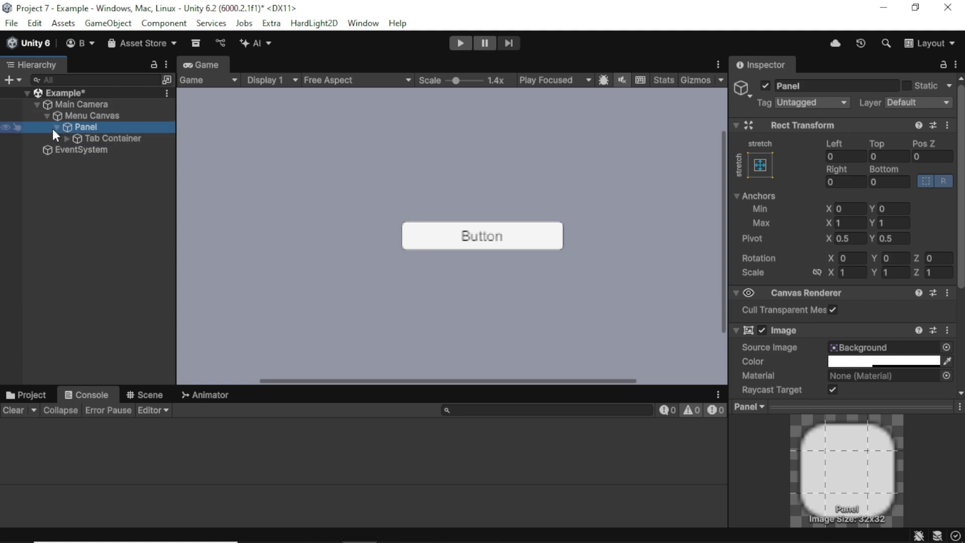
left_click(88, 141)
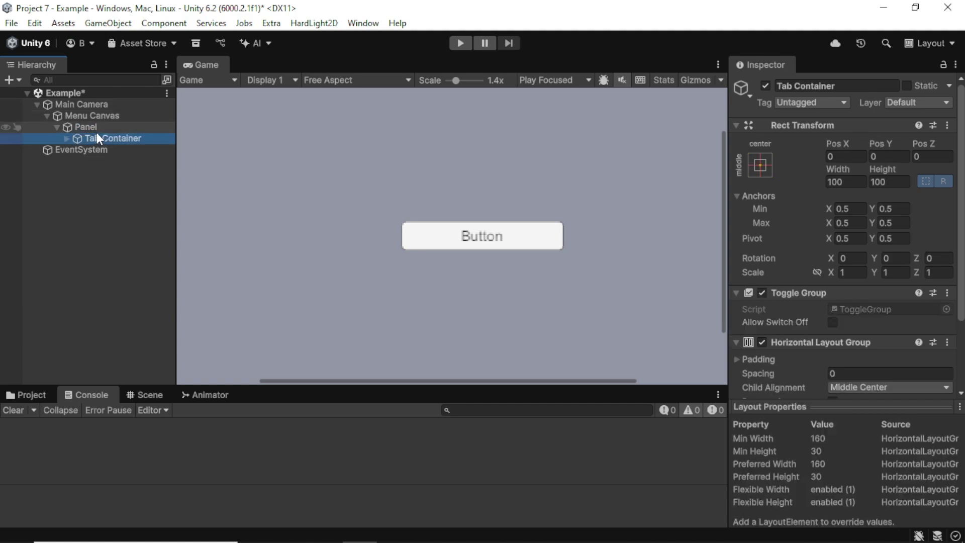
left_click(97, 131)
left_click(99, 140)
left_click(99, 126)
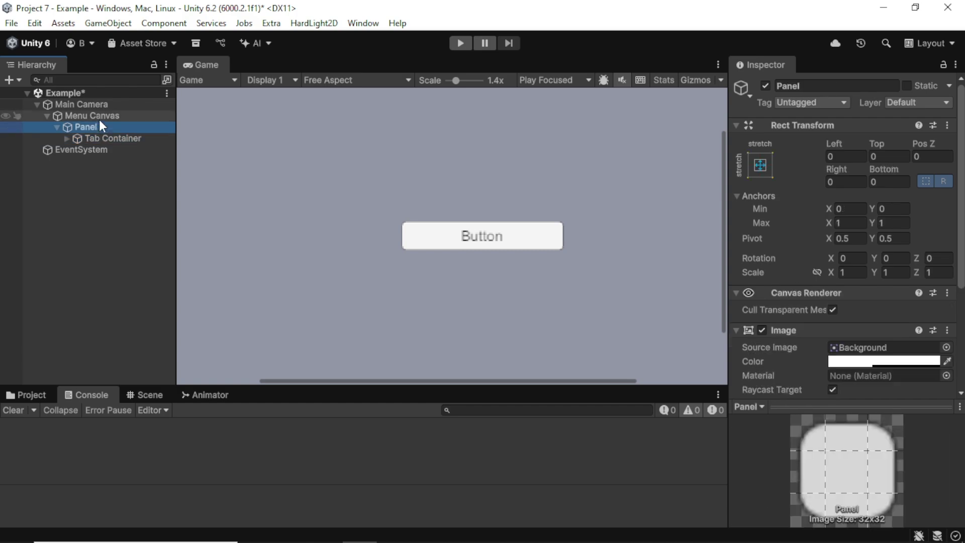
left_click(101, 115)
left_click(101, 107)
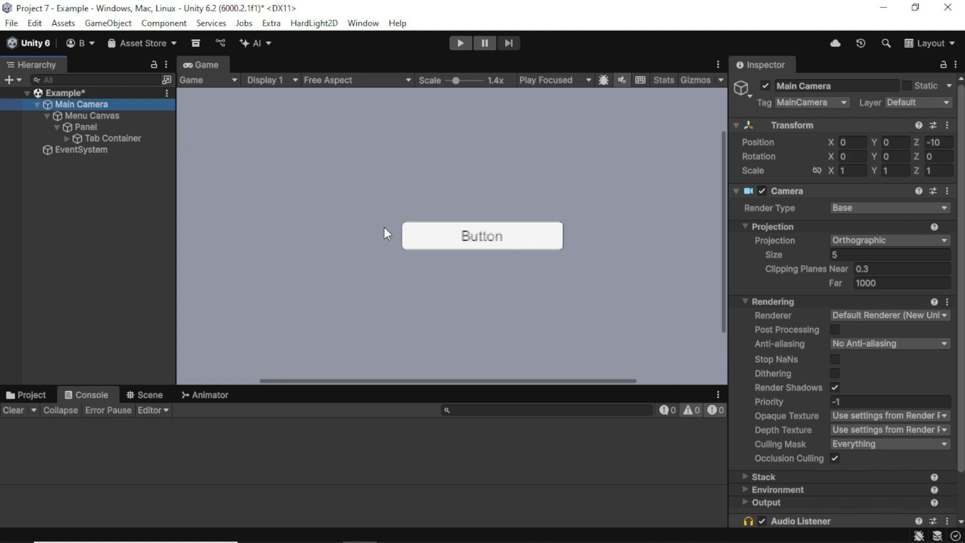
Step: Duplicate the legacy button inside Tab Container
left_click(84, 137)
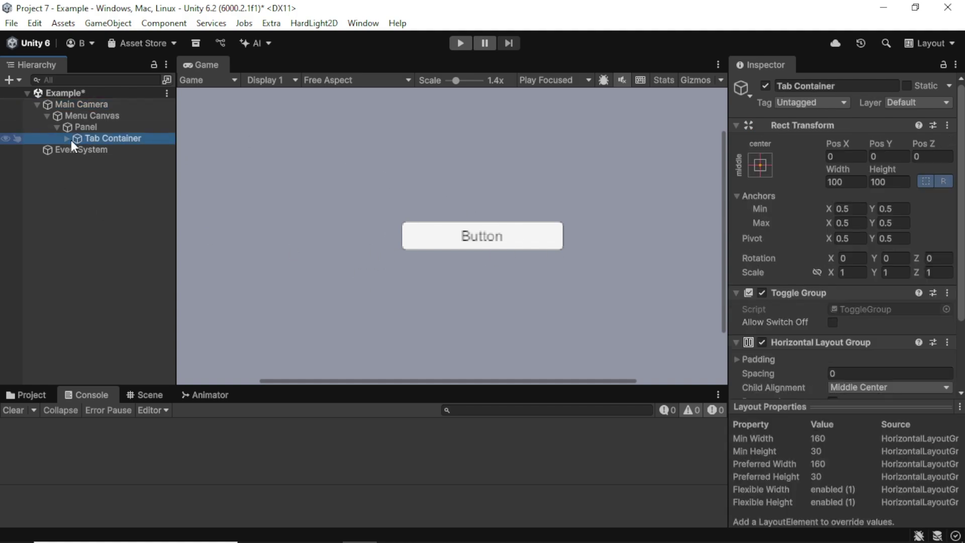
left_click(68, 139)
left_click(90, 151)
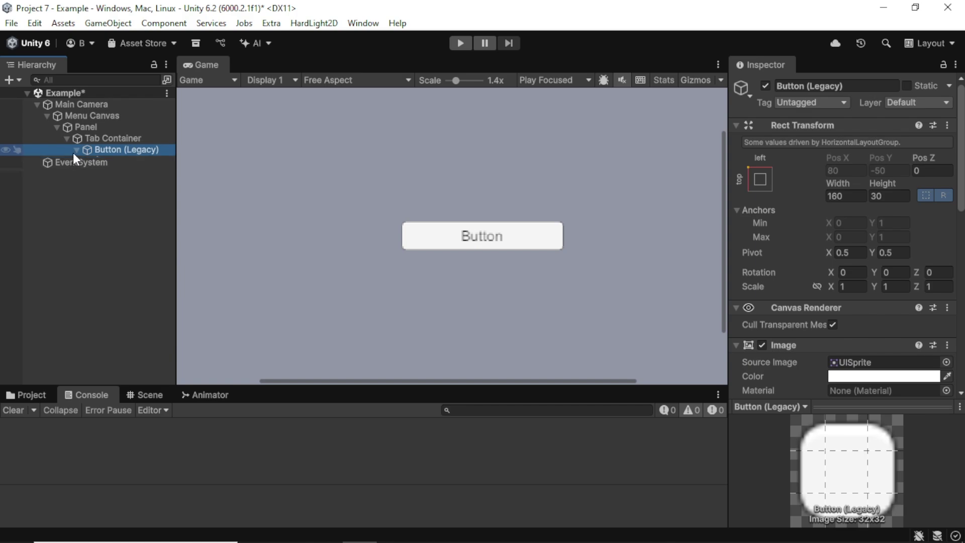
left_click(74, 153)
left_click(74, 152)
left_click(77, 150)
left_click(76, 151)
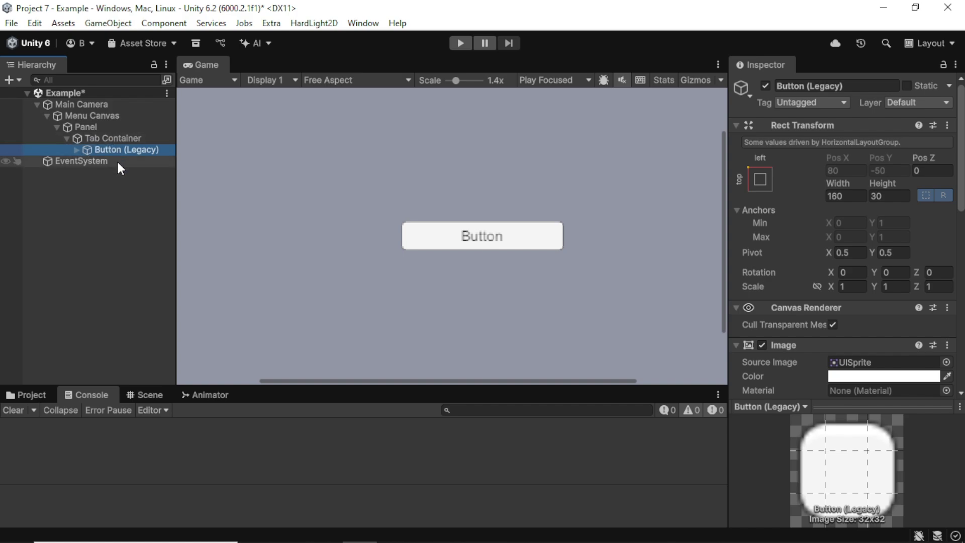
right_click(97, 150)
left_click(143, 107)
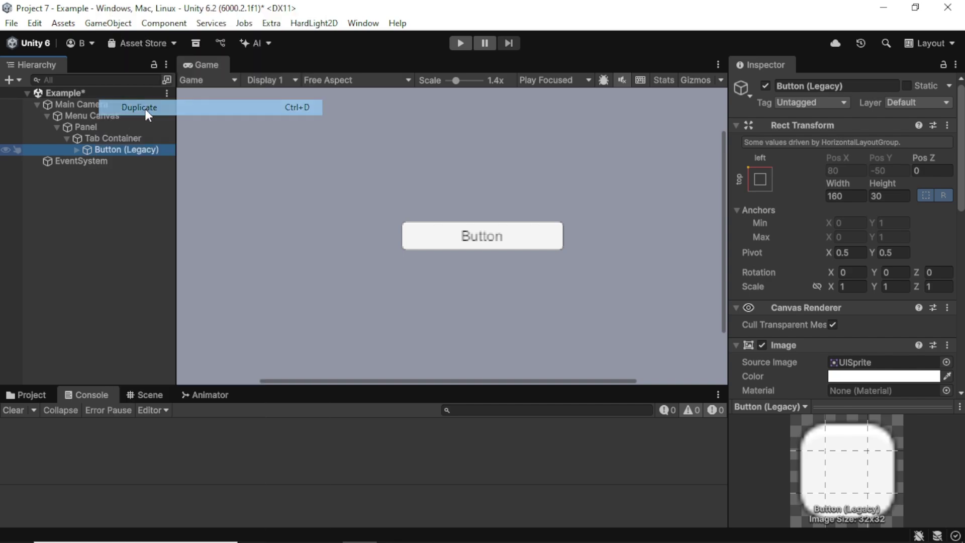
left_click(144, 106)
left_click(106, 161)
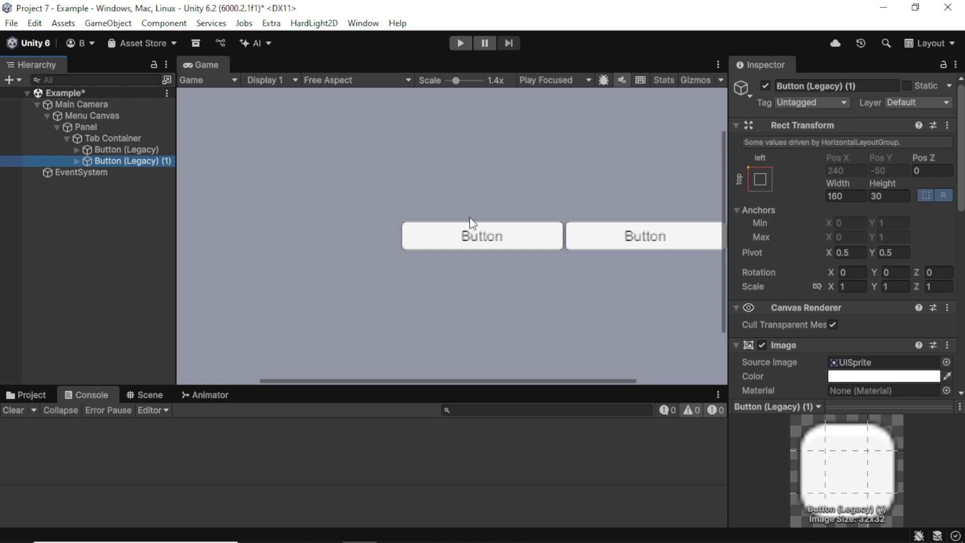
Step: Move Tab Container in the Scene view to the upper part of the panel, at about X -101, Y 115
left_click(138, 142)
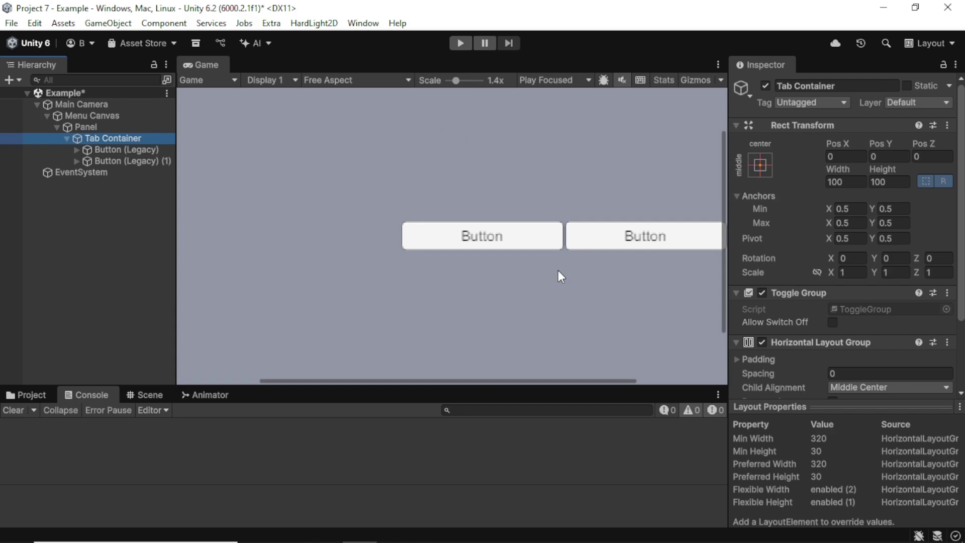
left_click(152, 393)
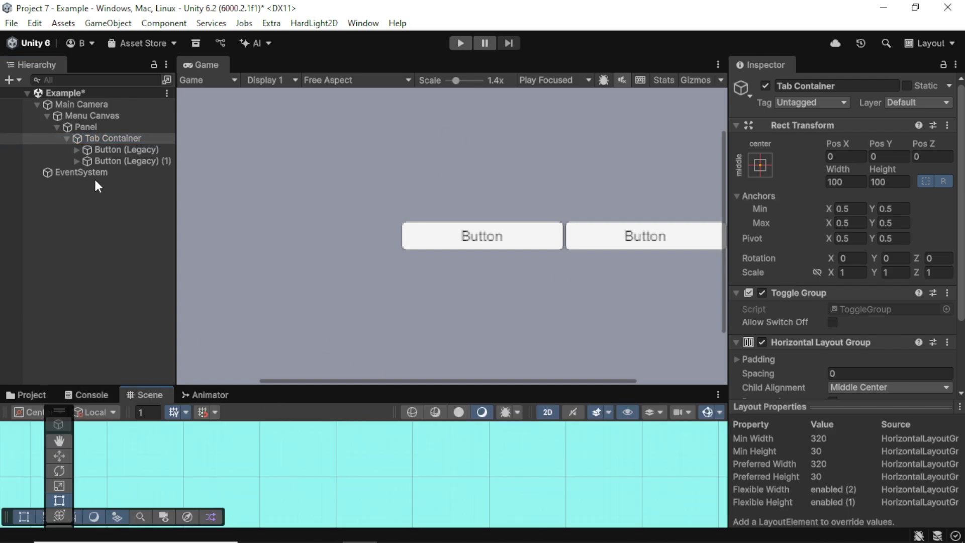
double_click(104, 141)
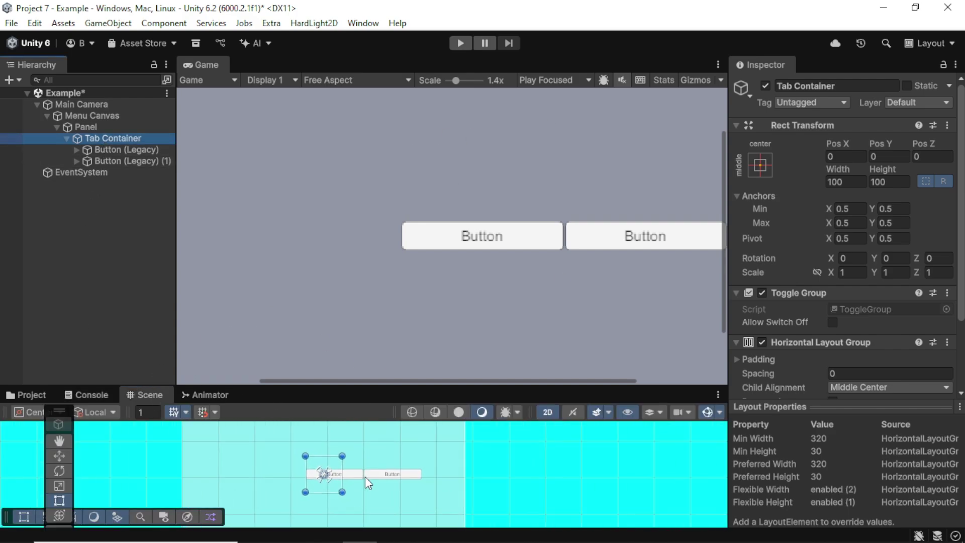
left_click(59, 455)
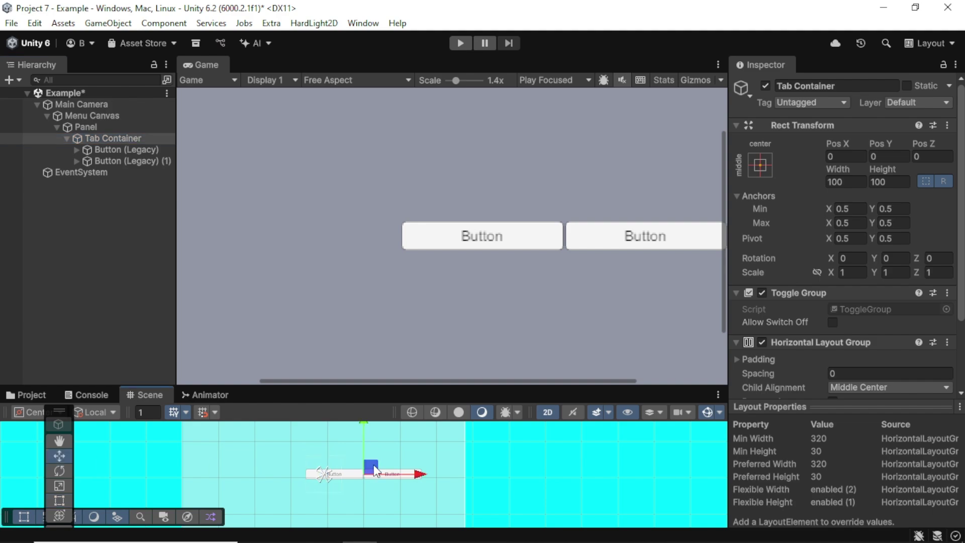
left_click_drag(373, 464, 337, 423)
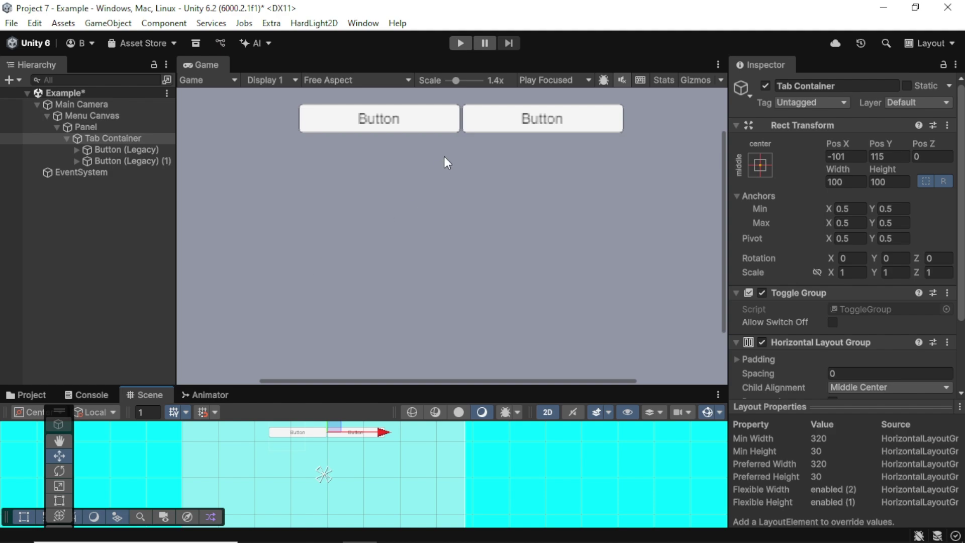
Step: Set the Spacing of Tab Container's Horizontal Layout Group to 50
left_click(115, 140)
scroll(824, 289, "down", 3)
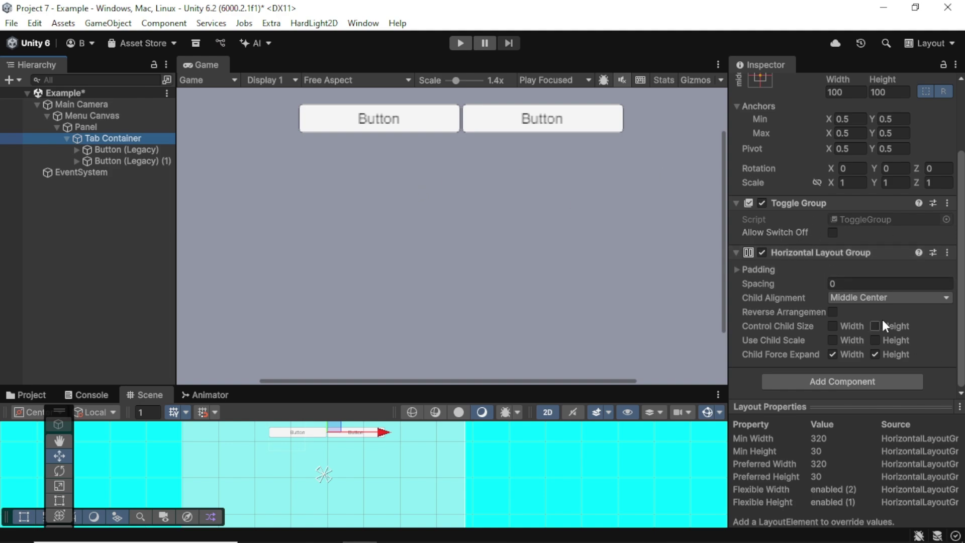
left_click(862, 284)
type("5")
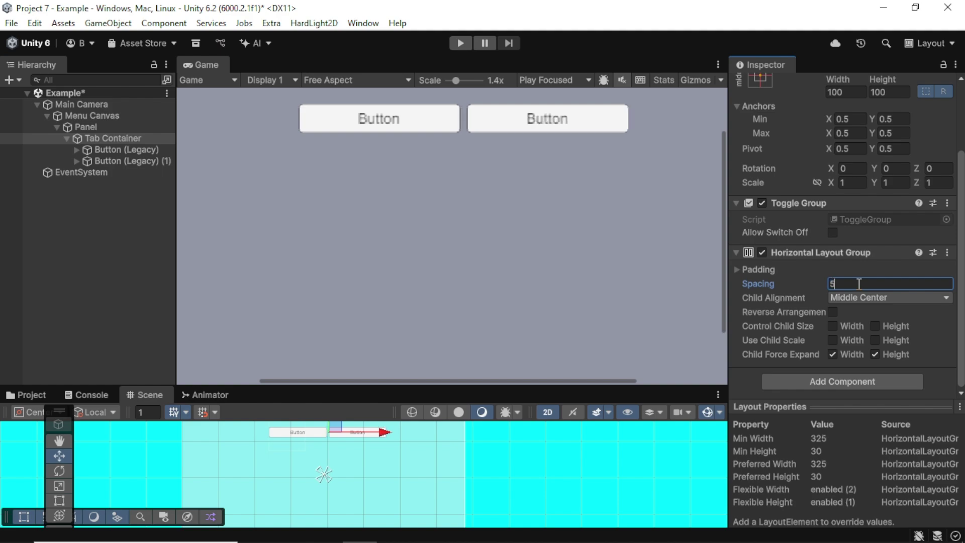
key("BackSpace")
type("10")
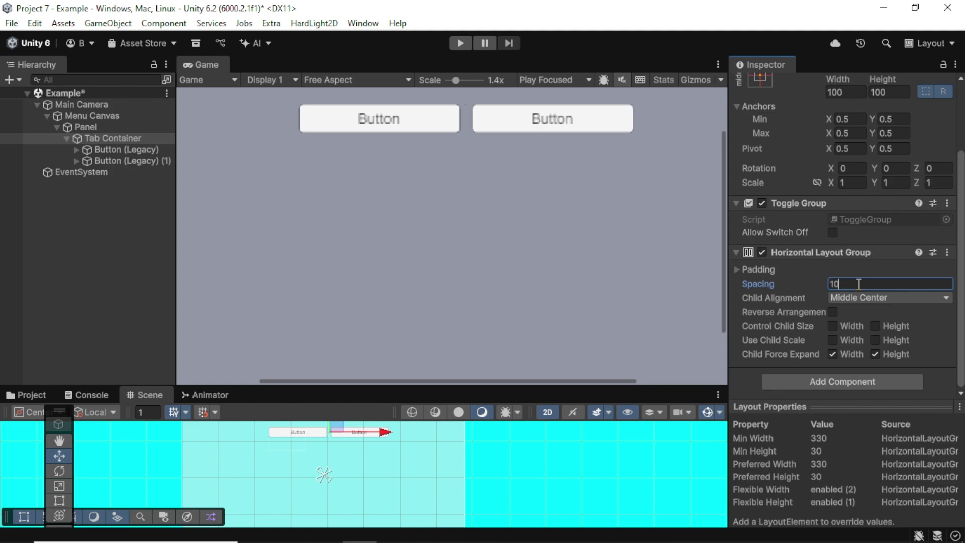
key("BackSpace")
key("BackSpace")
type("50")
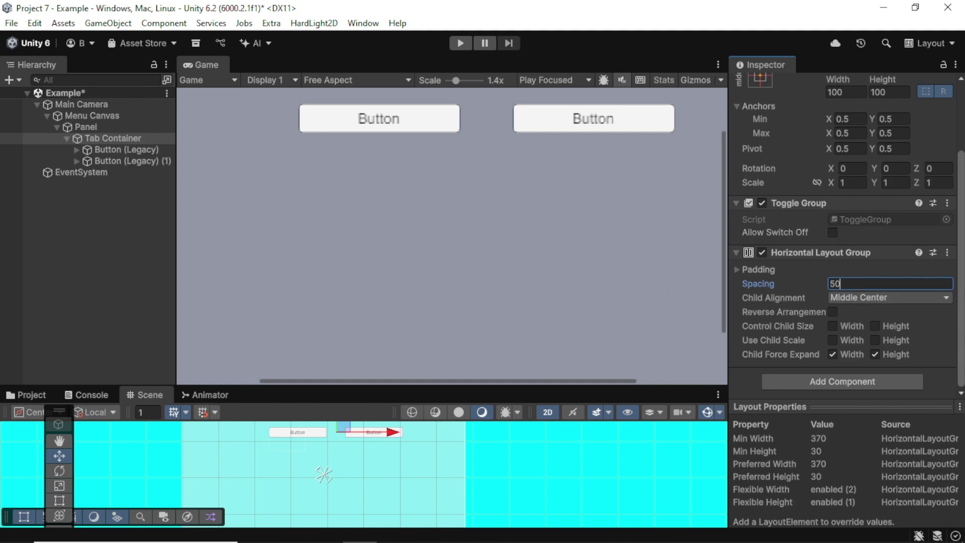
key("Return")
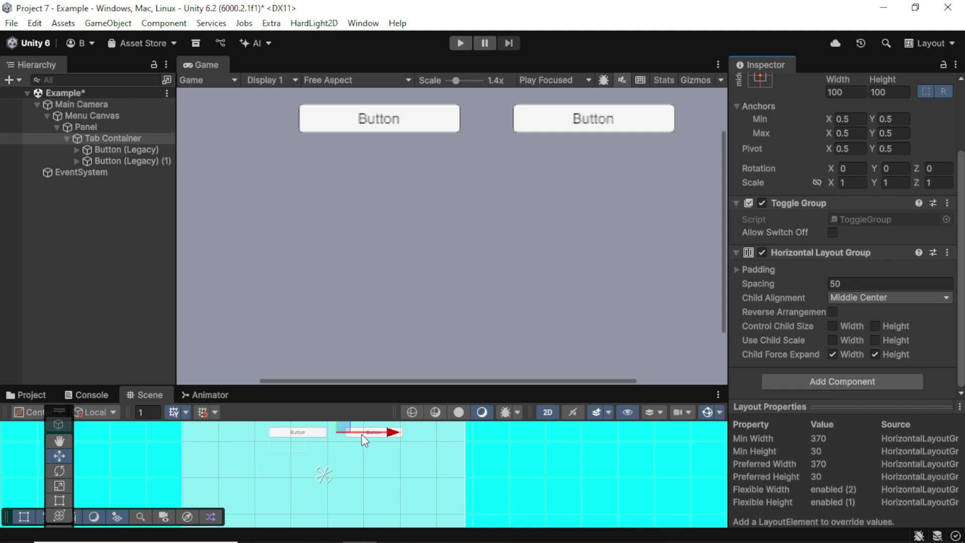
Step: Nudge Tab Container left and slightly up to roughly center both buttons near the panel's upper edge, and save the scene
left_click_drag(352, 428, 333, 421)
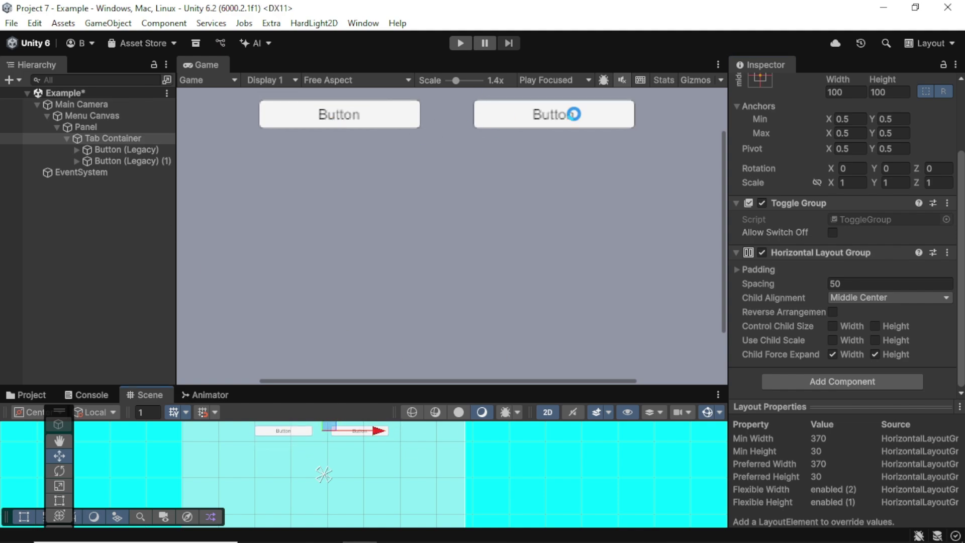
left_click(66, 139)
left_click(65, 139)
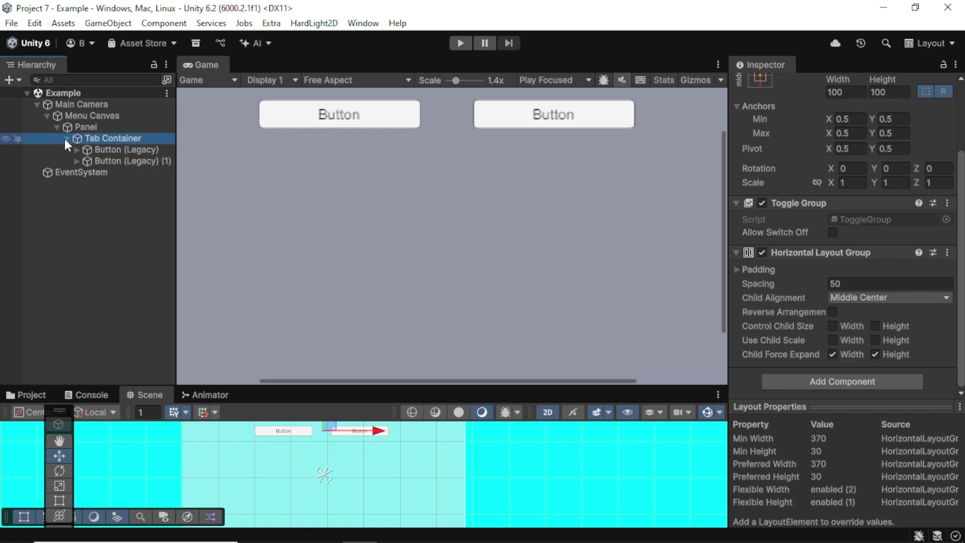
Step: Try to add a Toggle component to the first Button (Legacy) in Tab Container
double_click(111, 150)
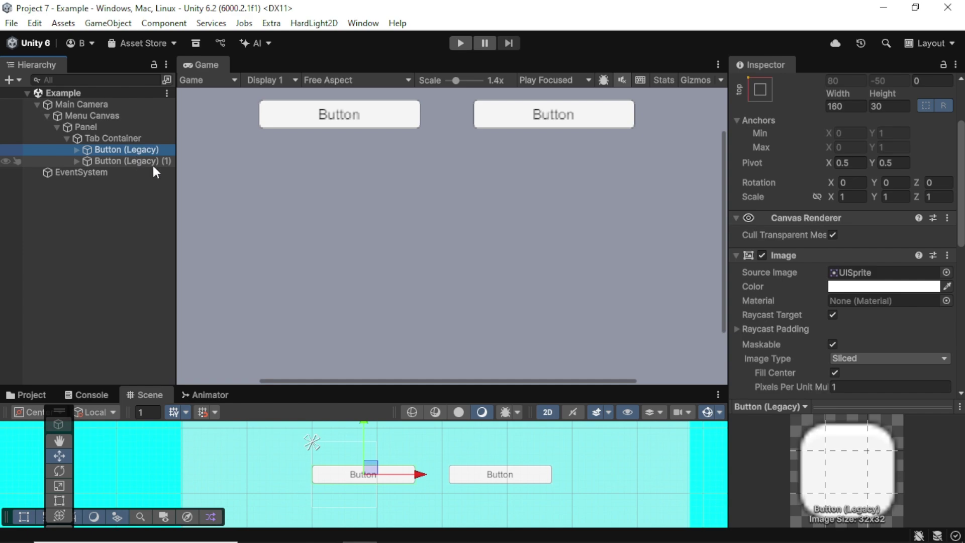
scroll(846, 299, "down", 10)
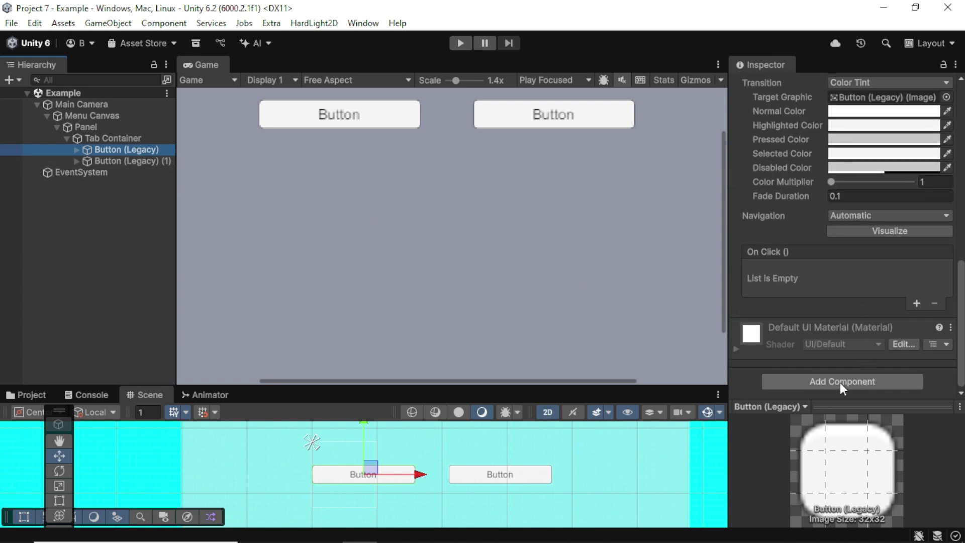
left_click(840, 382)
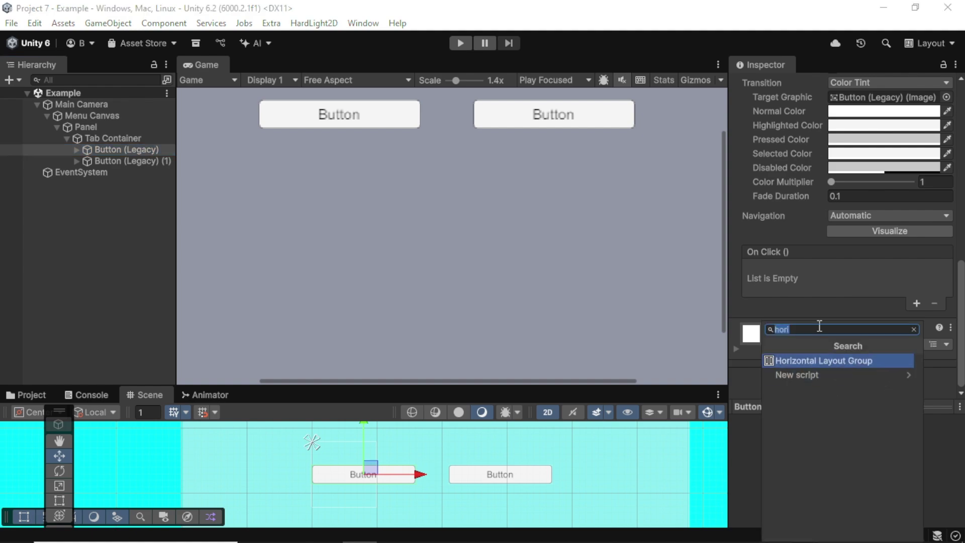
key("BackSpace")
type("toggl")
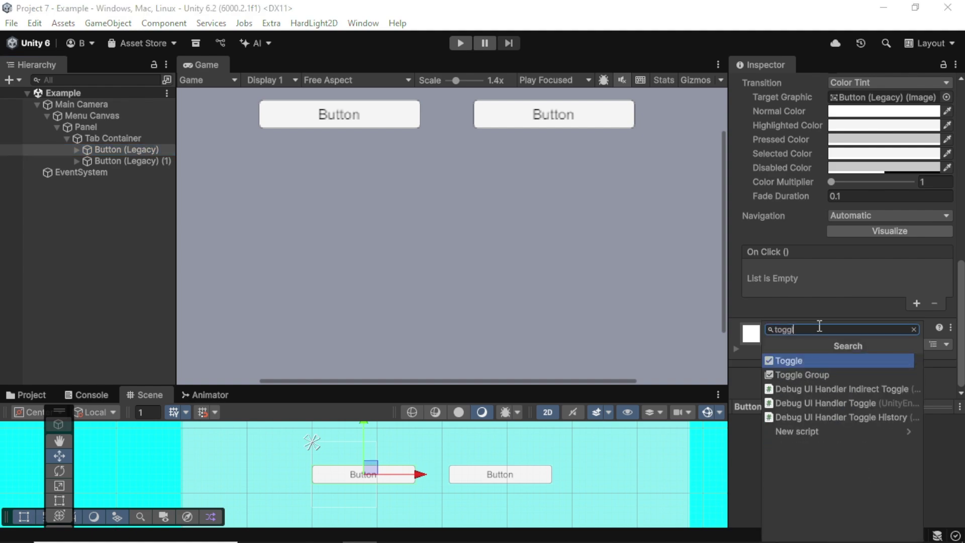
left_click(790, 359)
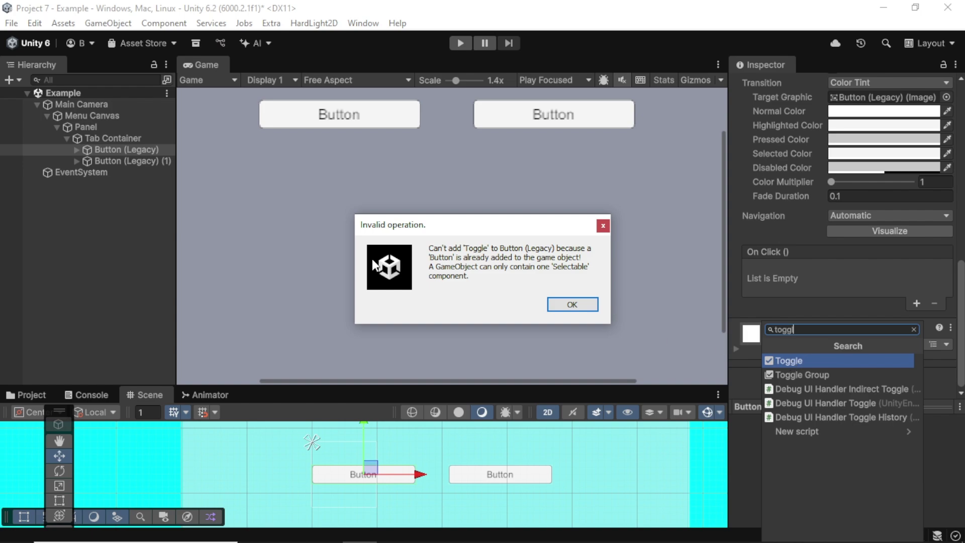
left_click(594, 304)
Step: Remove the Button component from the first Button (Legacy) and add a Toggle component in its place
scroll(849, 289, "up", 6)
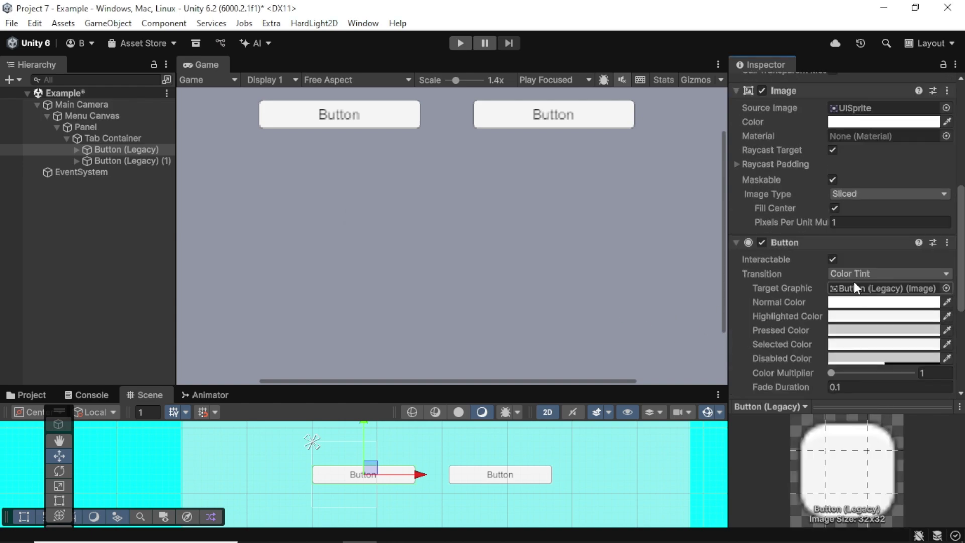
right_click(830, 281)
left_click(841, 307)
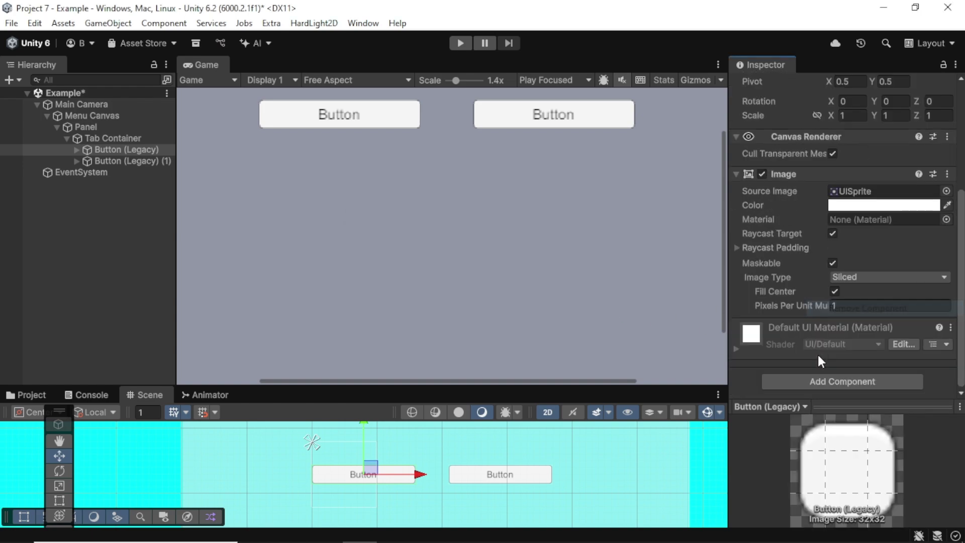
left_click(818, 376)
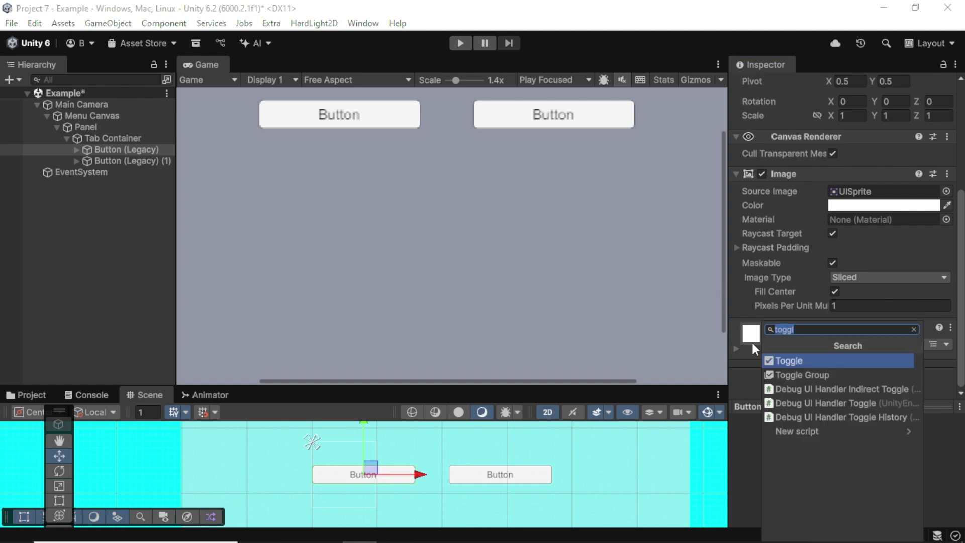
left_click(782, 362)
scroll(783, 350, "down", 3)
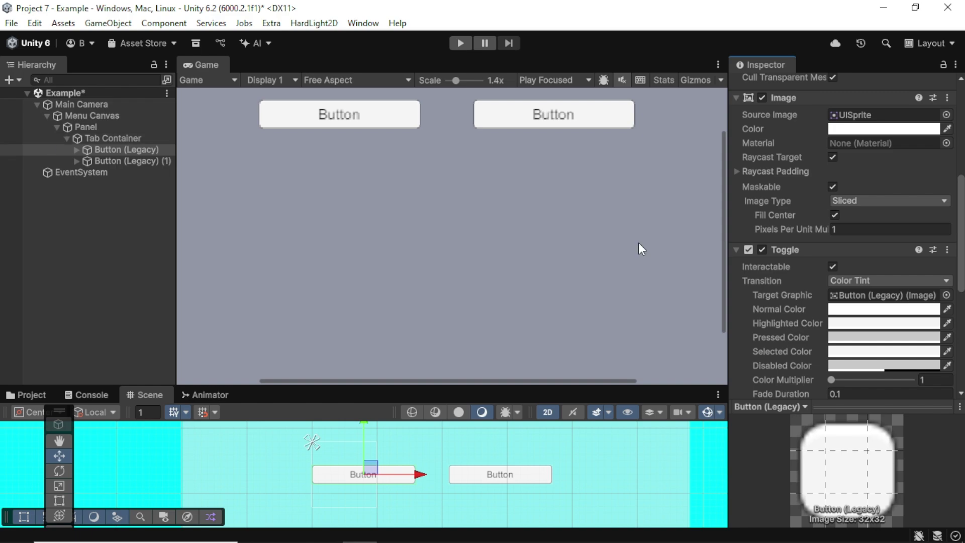
scroll(828, 267, "down", 6)
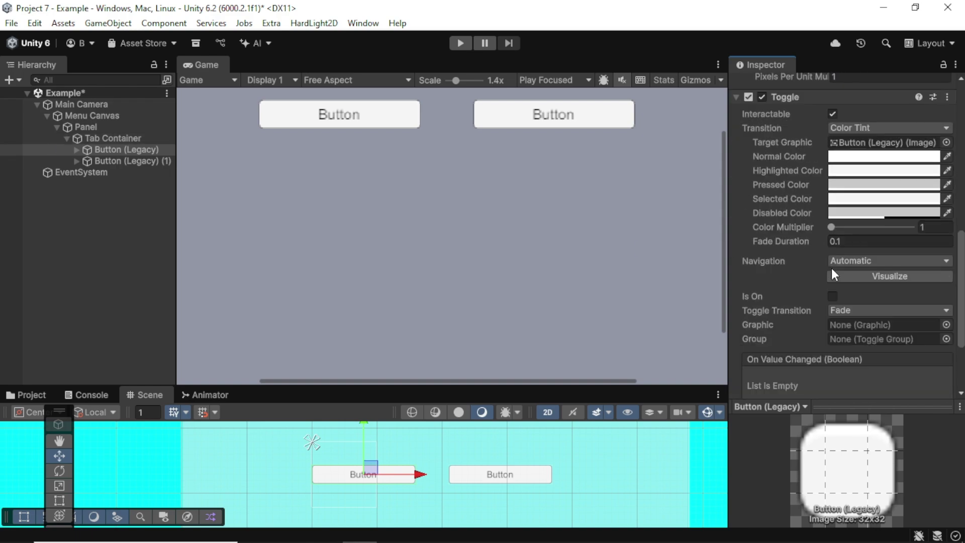
scroll(869, 332, "up", 1)
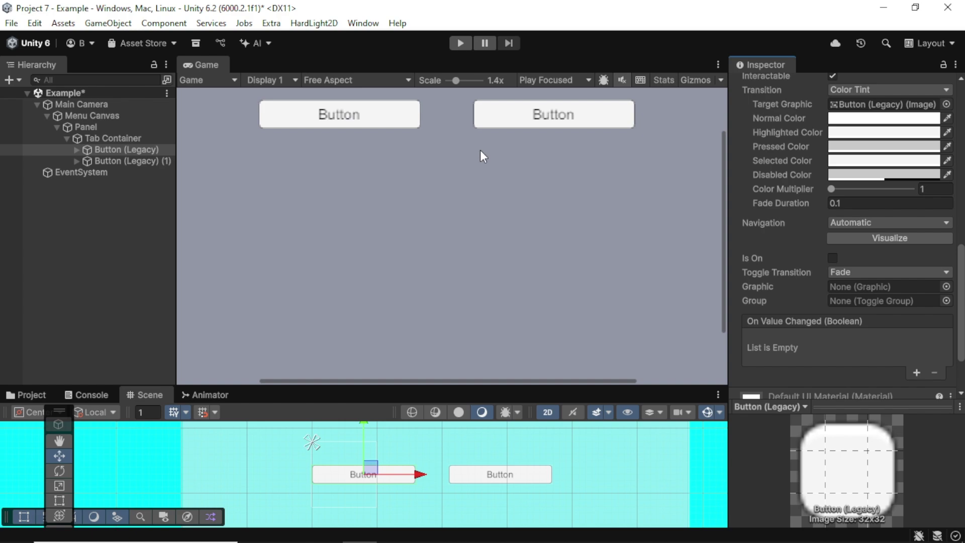
scroll(885, 215, "up", 5)
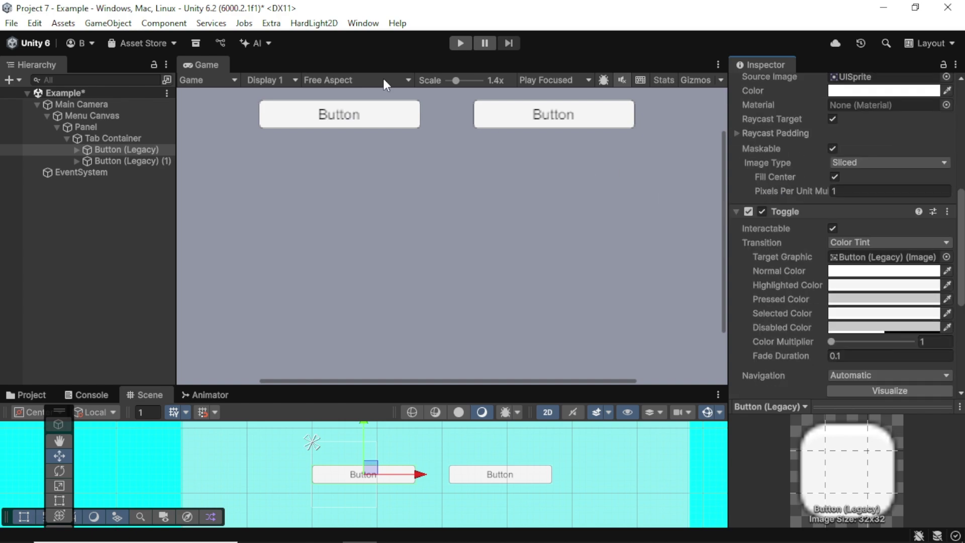
Step: Replace the Button component on the second button, Button (Legacy) (1), with a Toggle component
left_click(114, 162)
scroll(791, 153, "down", 2)
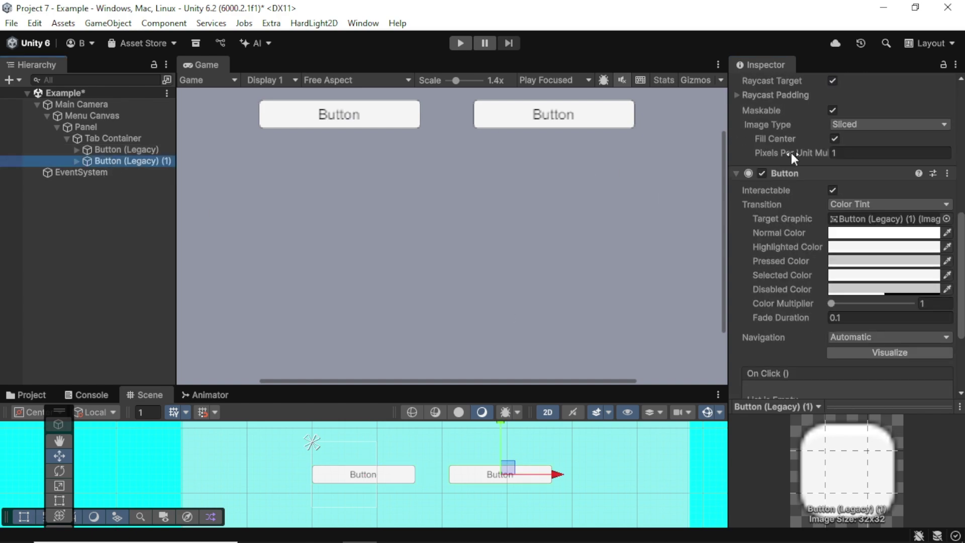
right_click(785, 173)
left_click(847, 201)
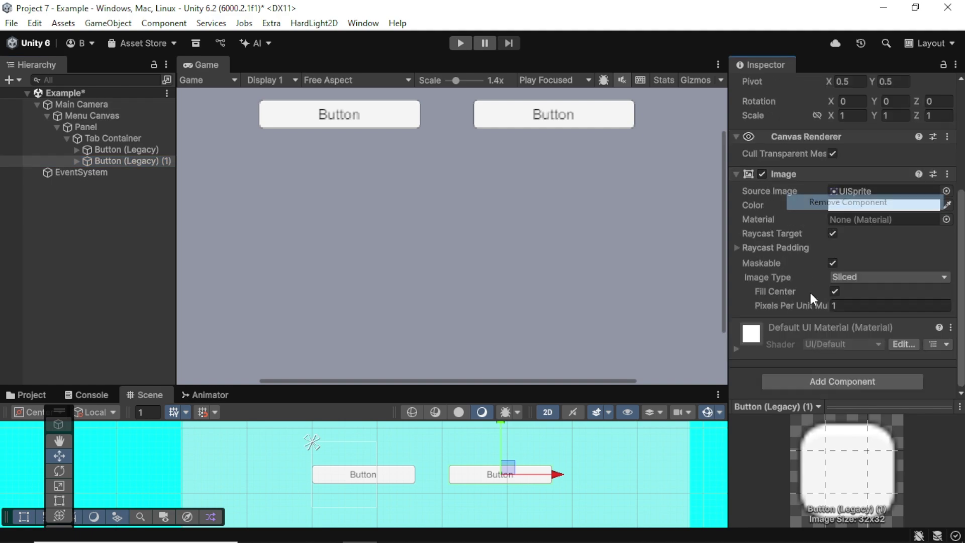
left_click(813, 380)
left_click(798, 361)
scroll(803, 284, "down", 8)
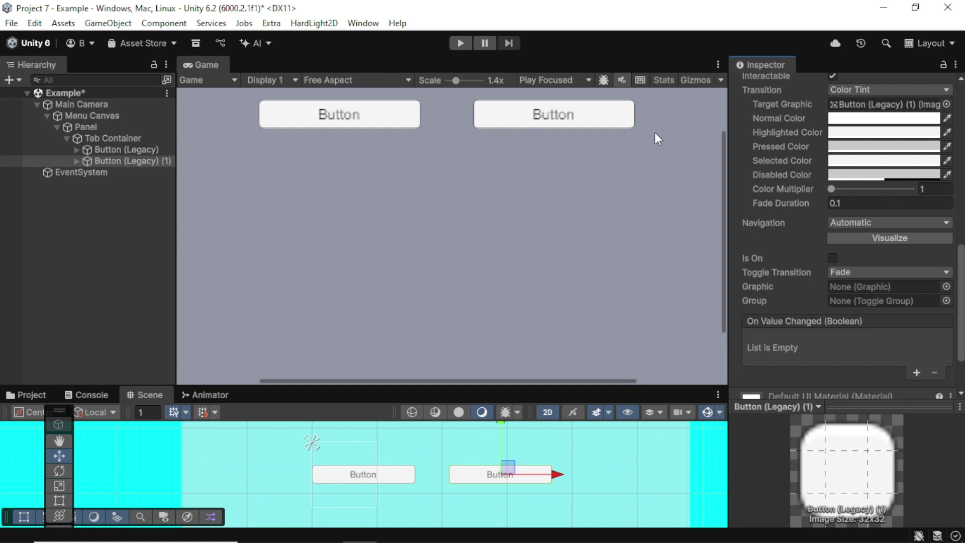
scroll(834, 238, "up", 3)
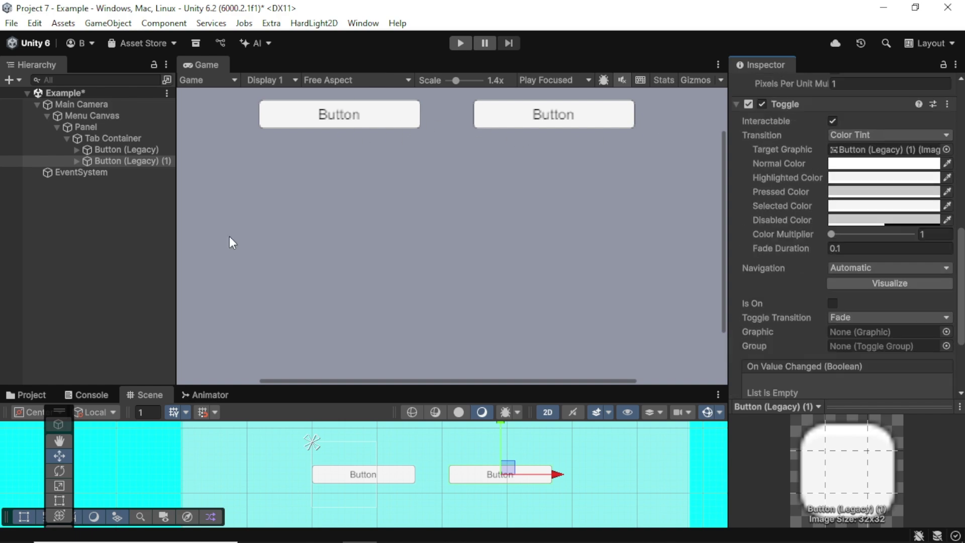
left_click(107, 150)
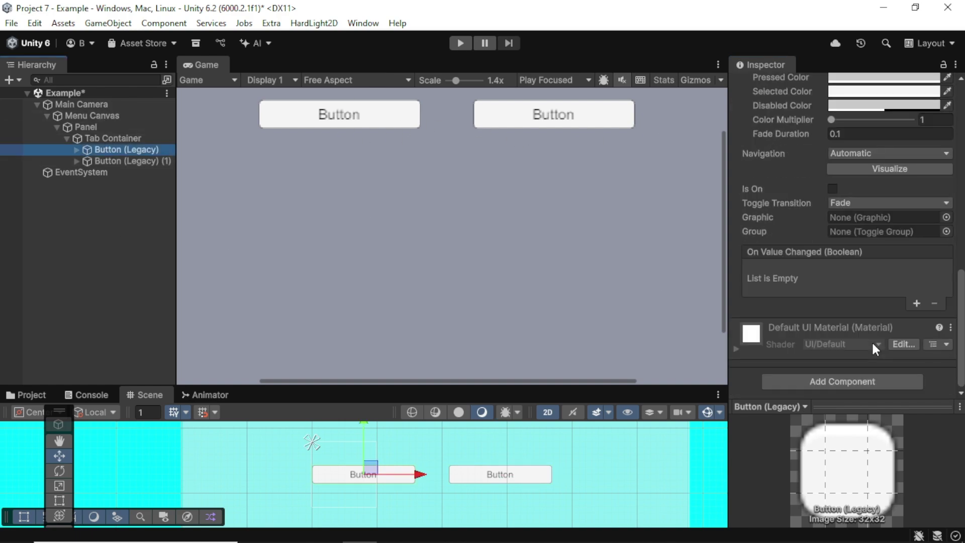
scroll(871, 340, "down", 5)
Step: Create a 2D square sprite inside Panel, scaled to 100 in X and Y, and place it below the first button at about X -181, Y -11
left_click(67, 196)
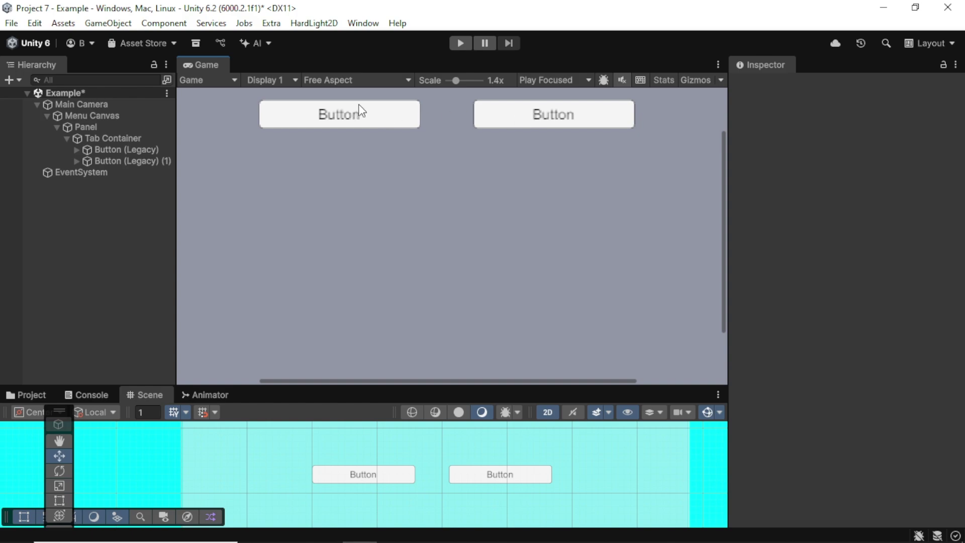
right_click(56, 196)
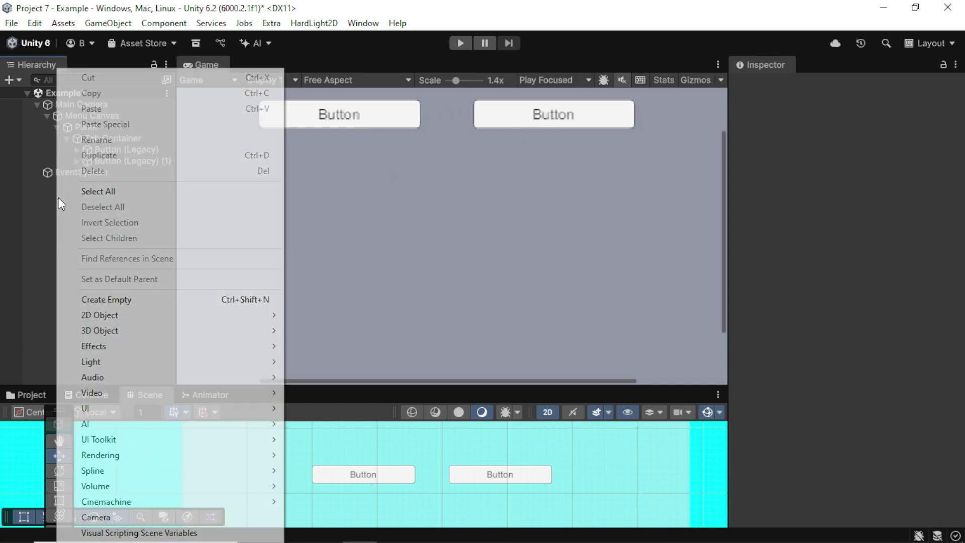
mouse_move(113, 317)
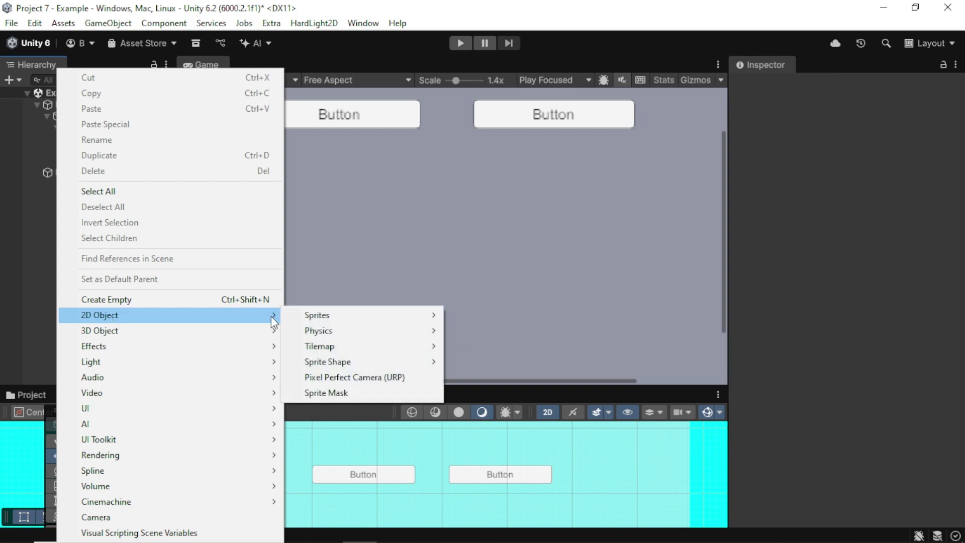
mouse_move(339, 315)
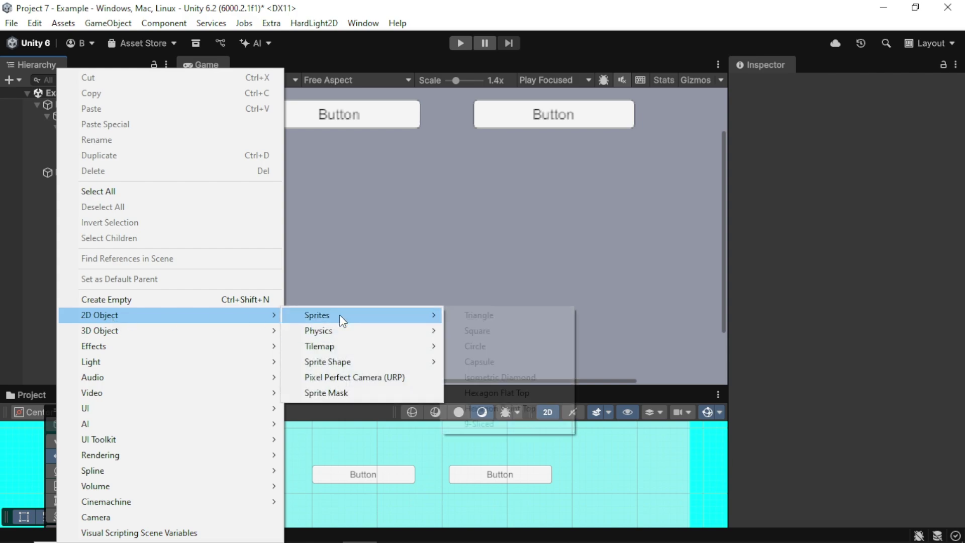
left_click(501, 329)
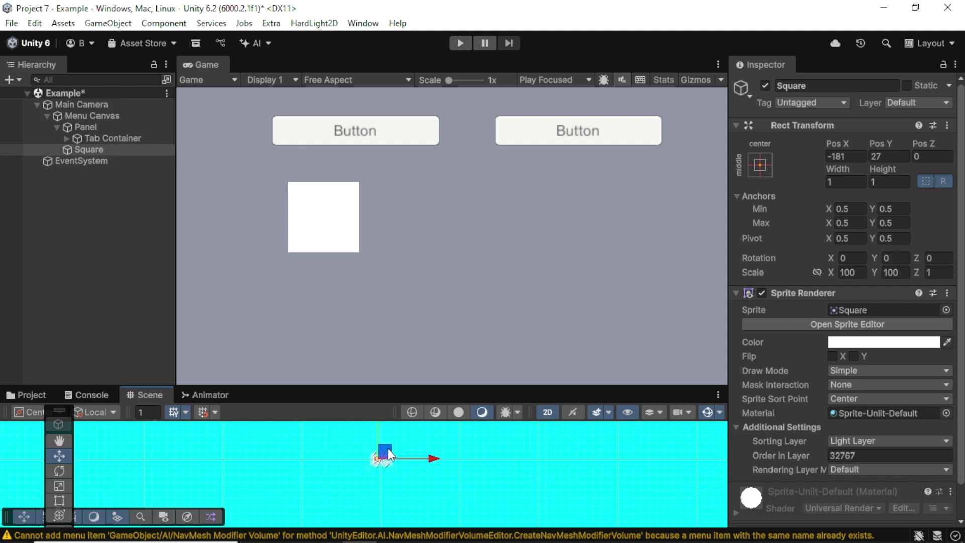
left_click_drag(388, 449, 388, 449)
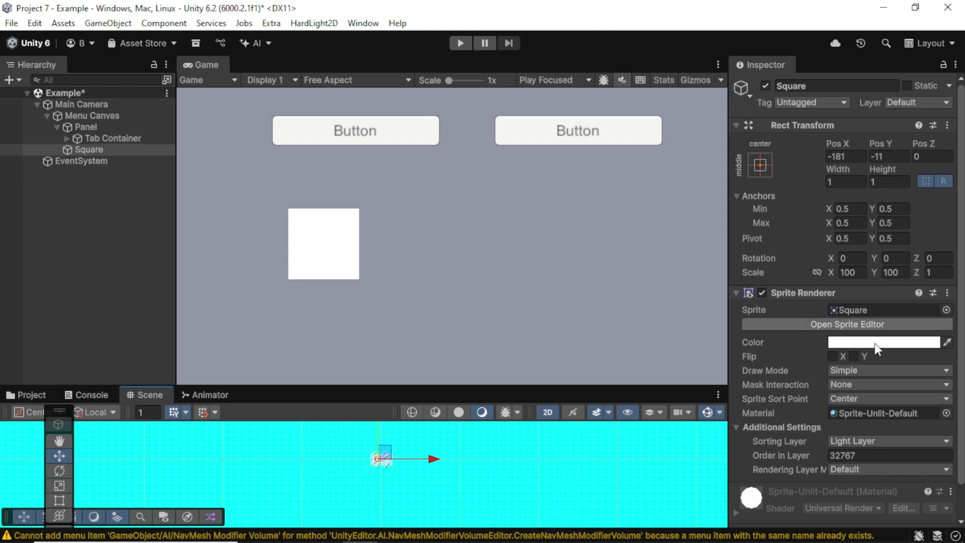
Step: Set the square's Sprite Renderer color to pure red, FF0000
scroll(874, 343, "down", 2)
left_click(891, 309)
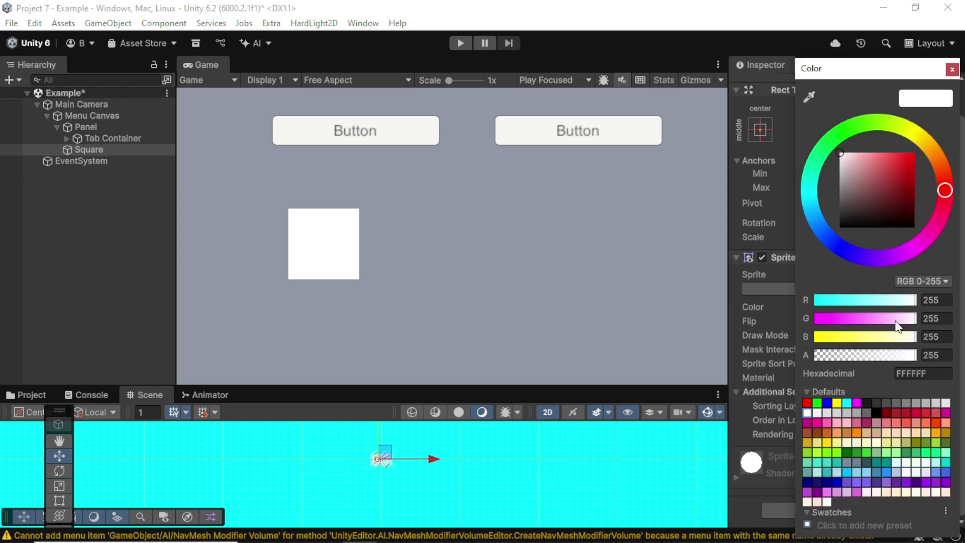
left_click_drag(891, 186, 926, 149)
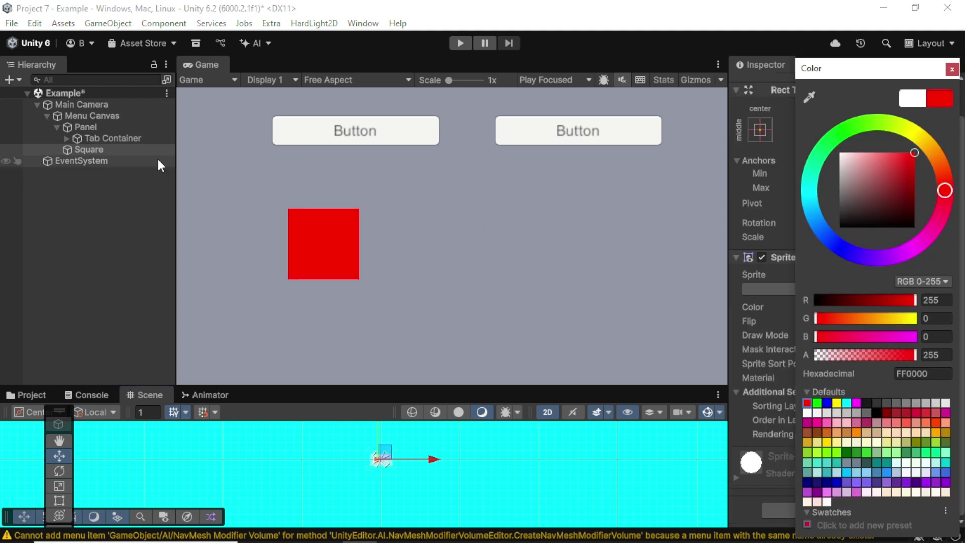
Step: Duplicate the red square inside Panel and rename the original square to Red
right_click(139, 152)
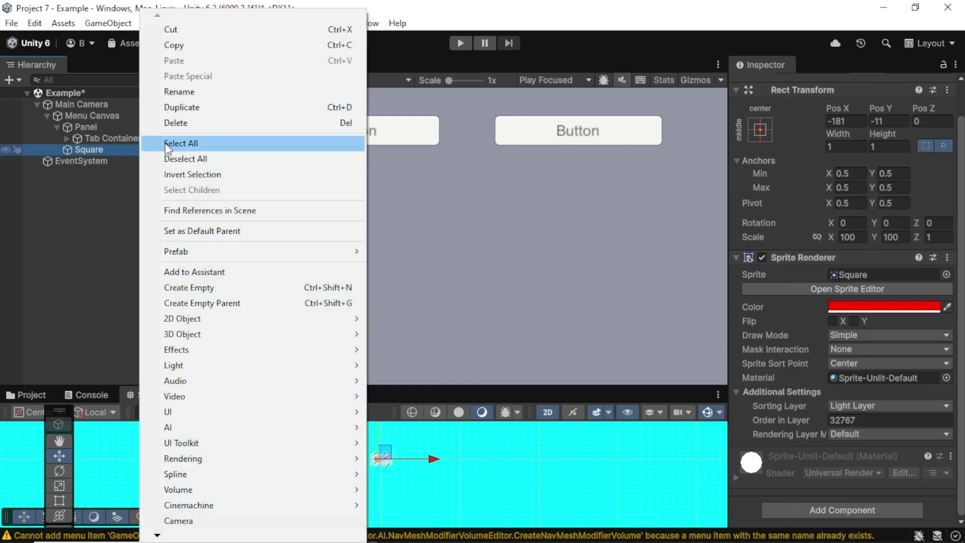
left_click(183, 107)
left_click(113, 149)
scroll(765, 122, "up", 2)
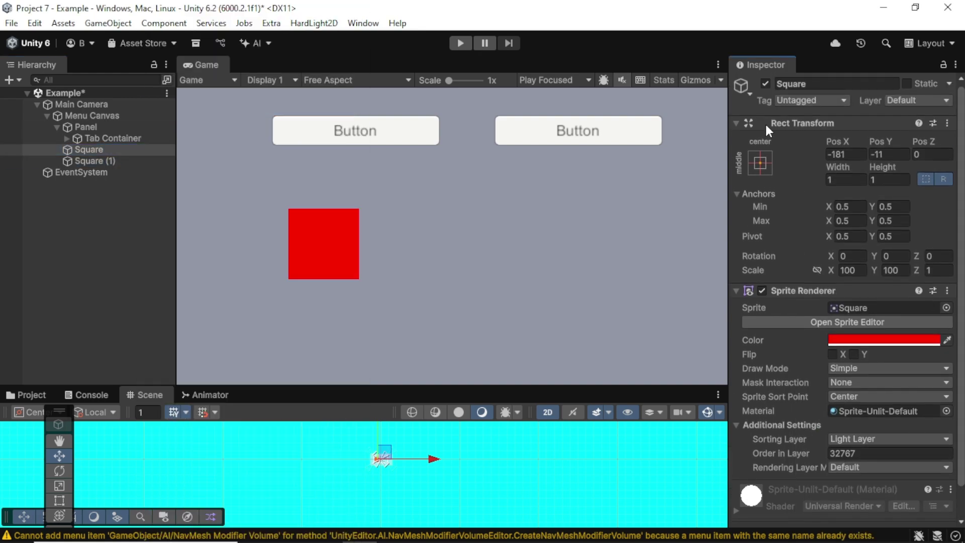
left_click(801, 84)
type("ed")
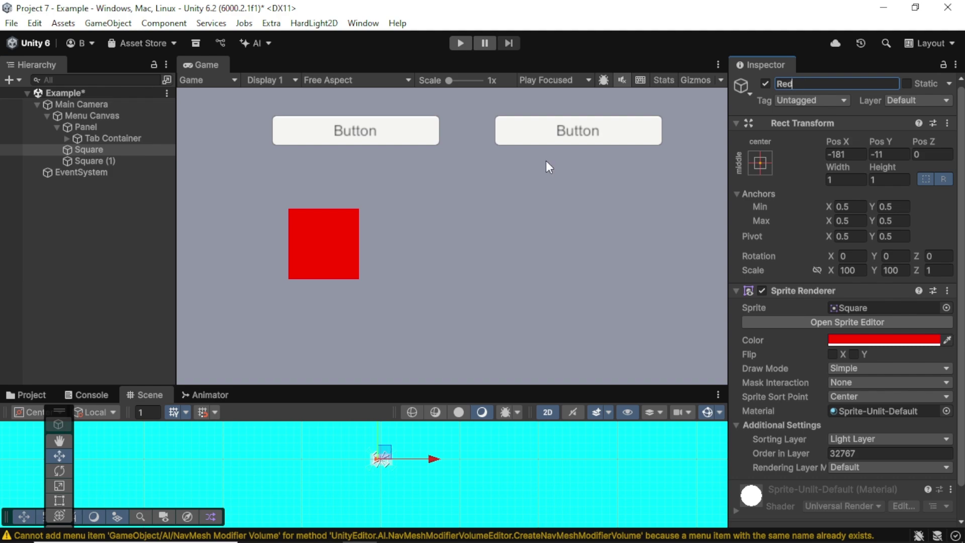
Step: Rename the duplicated square, Square (1), to Blue
left_click(96, 161)
left_click(862, 86)
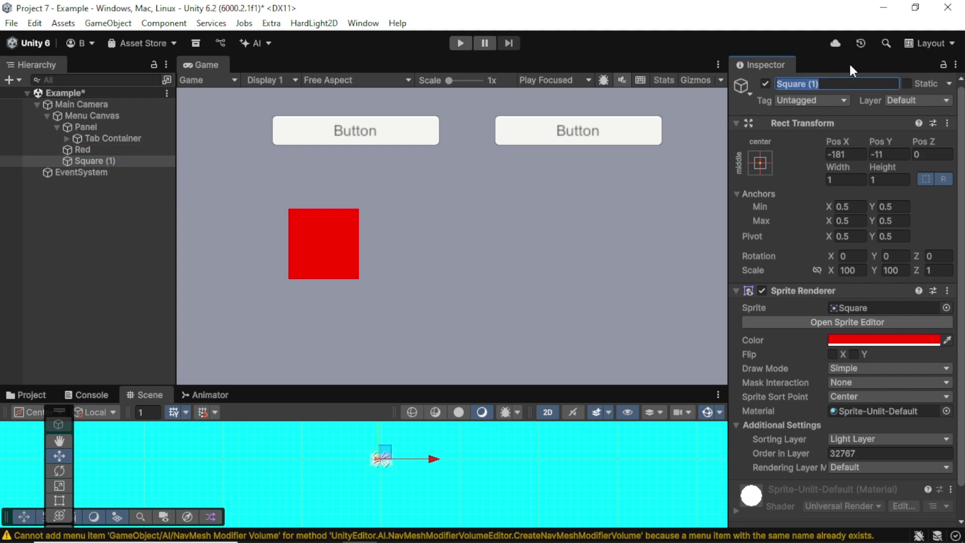
type("B;ue")
key("BackSpace")
key("BackSpace")
key("BackSpace")
type("lue")
Step: Set the Blue square's color to 0023FF and move it horizontally beneath the second button, to about X 195
left_click(71, 150)
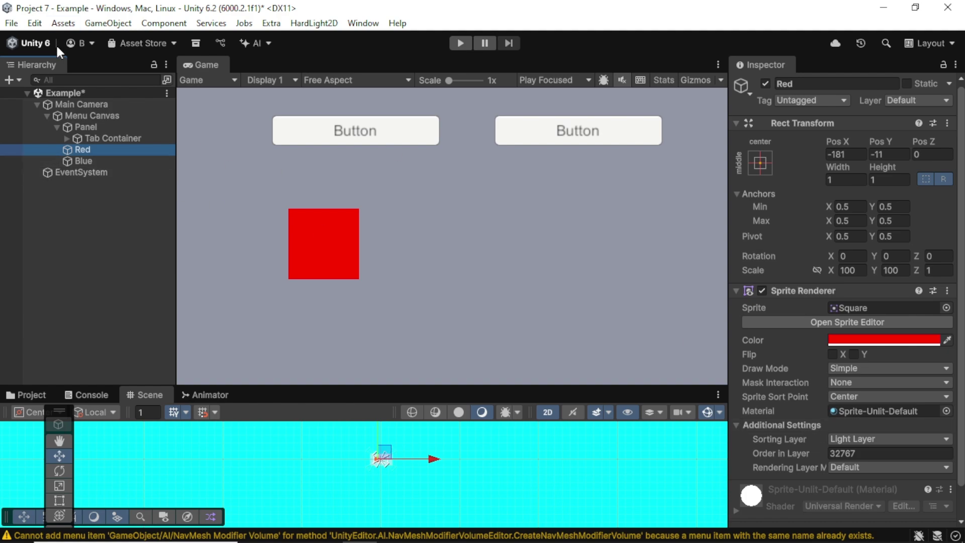
left_click(104, 161)
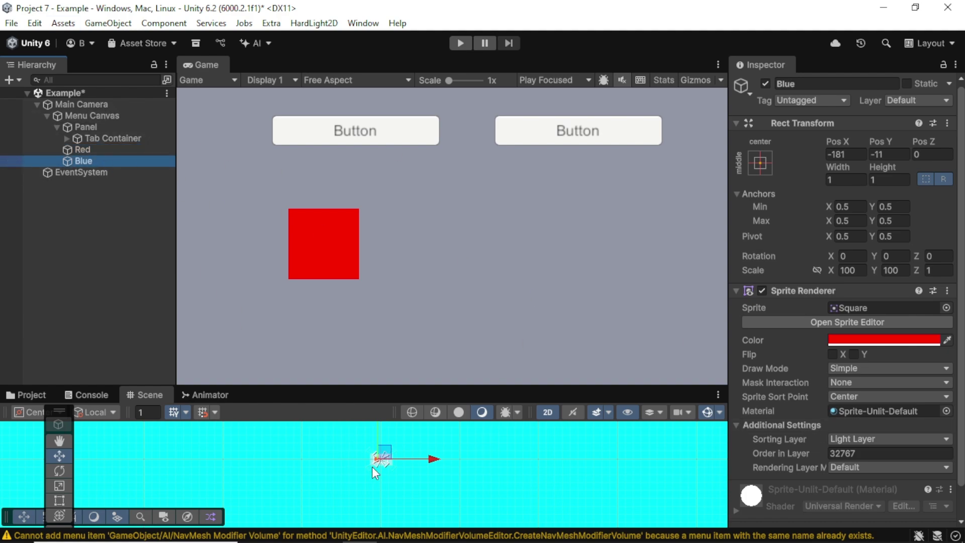
left_click(860, 335)
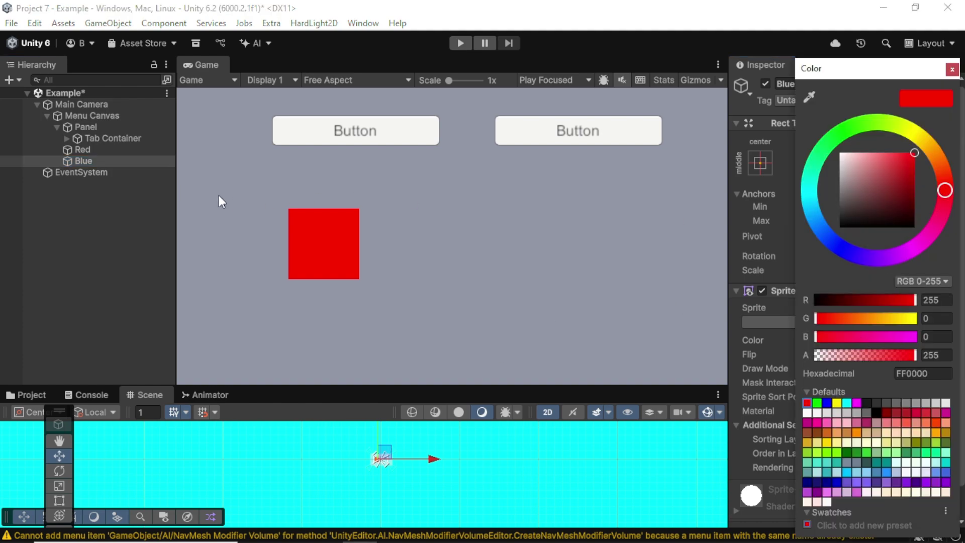
left_click(112, 149)
left_click(107, 161)
left_click(894, 338)
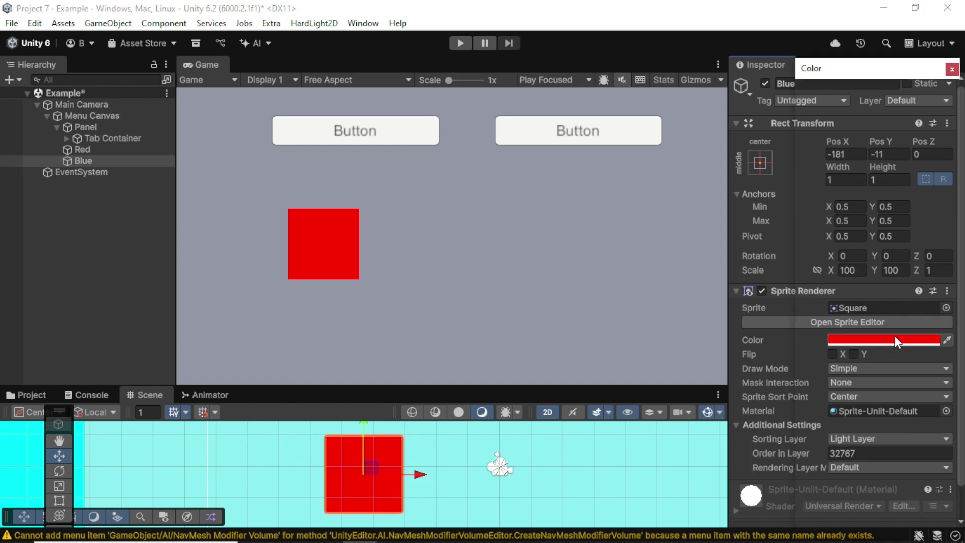
left_click_drag(826, 232, 835, 243)
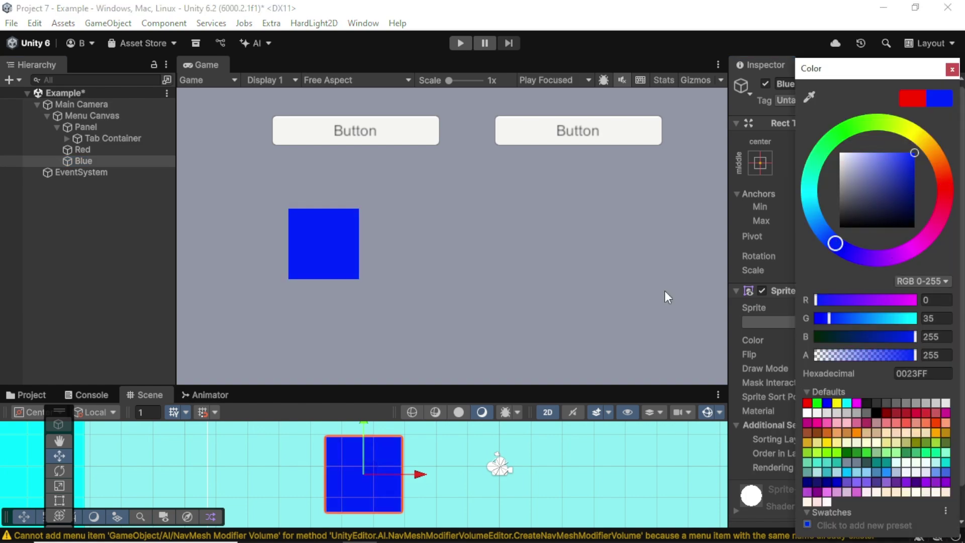
left_click_drag(421, 478, 703, 473)
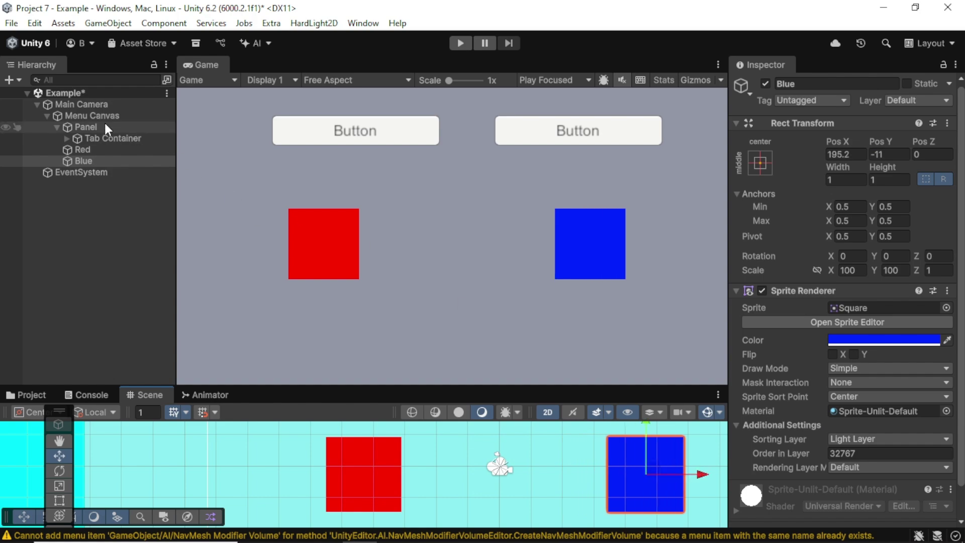
Step: Add an On Value Changed event to the first tab button's toggle that calls the dynamic GameObject.SetActive on Red
left_click(67, 138)
left_click(76, 160)
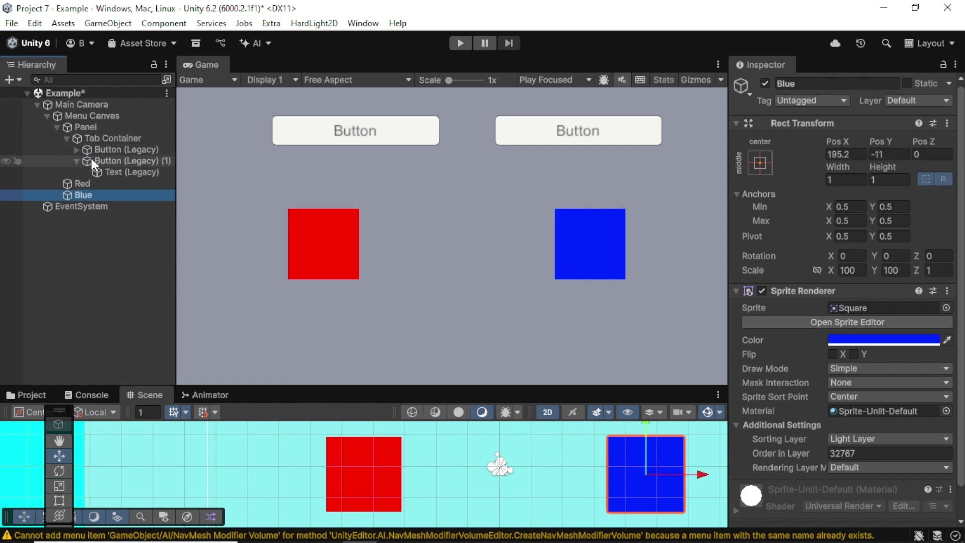
left_click(98, 150)
scroll(905, 251, "down", 10)
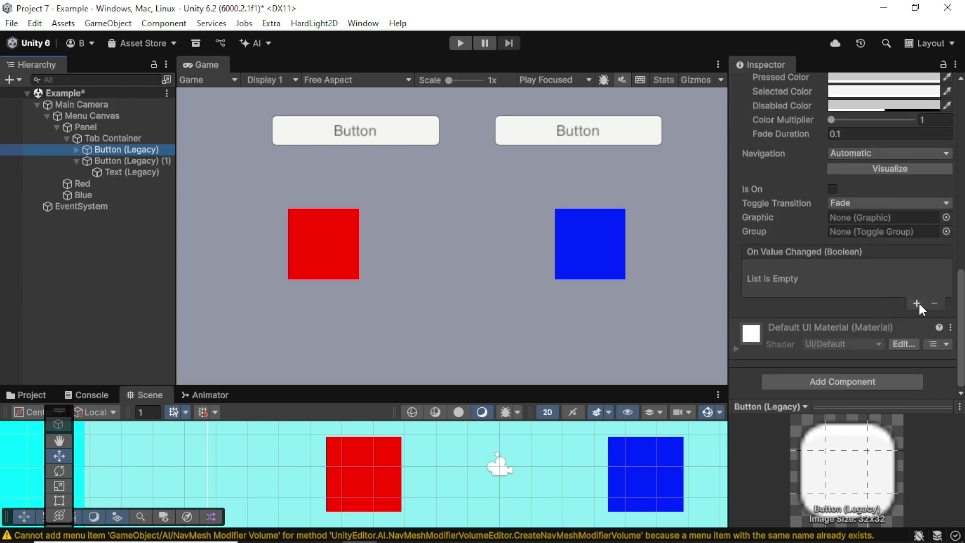
left_click(917, 302)
left_click_drag(92, 185, 784, 284)
left_click(849, 270)
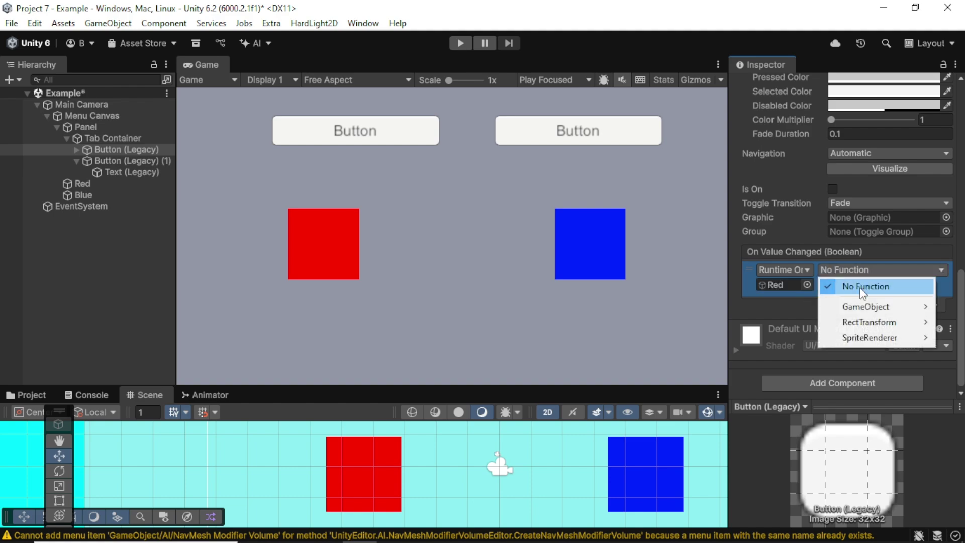
mouse_move(868, 307)
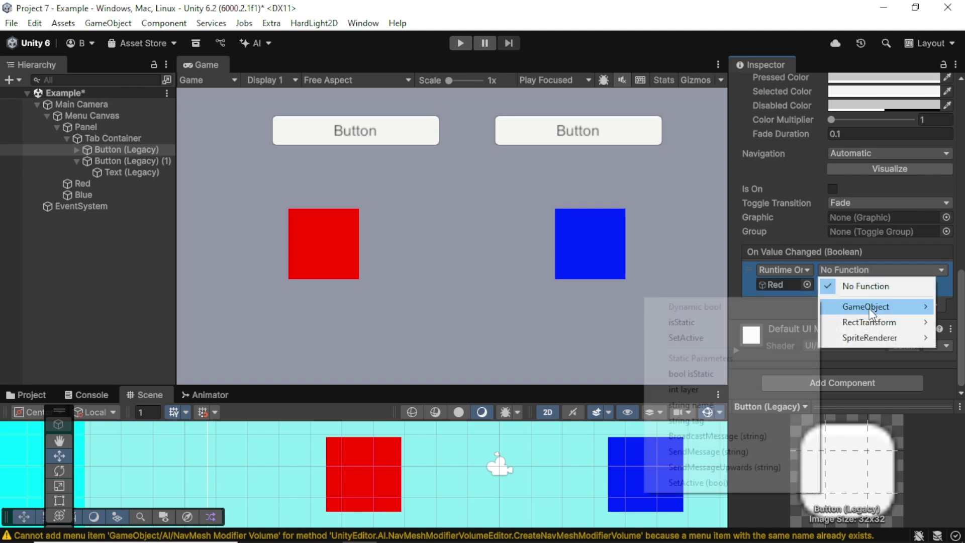
left_click(684, 338)
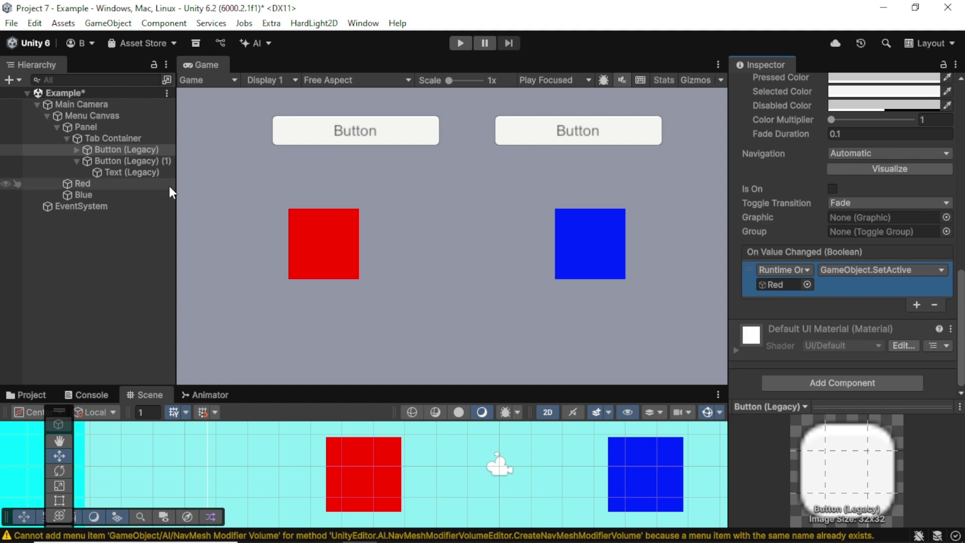
Step: Add an On Value Changed event on Button (Legacy) (1) calling the dynamic GameObject.SetActive on Blue, and play the scene
left_click(146, 161)
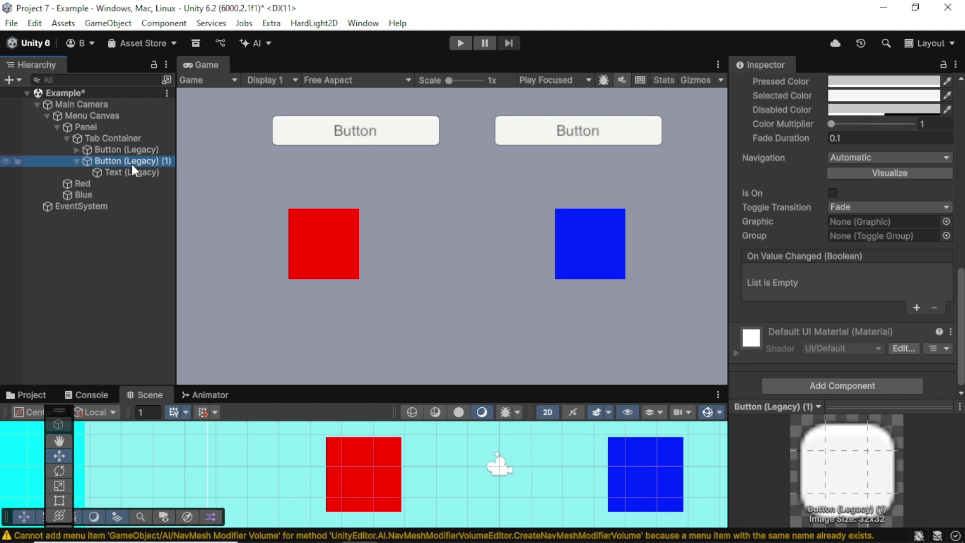
left_click(914, 306)
left_click(914, 306)
left_click(933, 343)
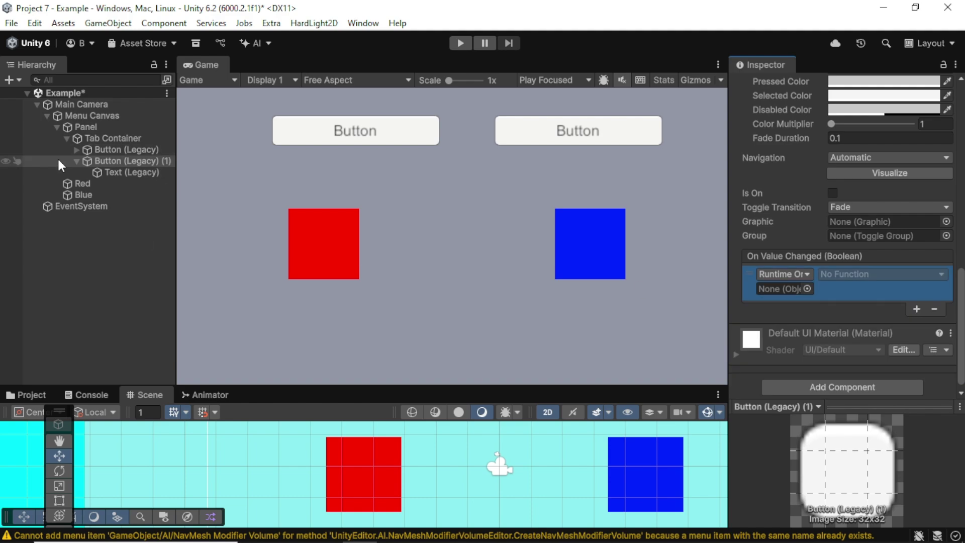
left_click_drag(83, 195, 780, 289)
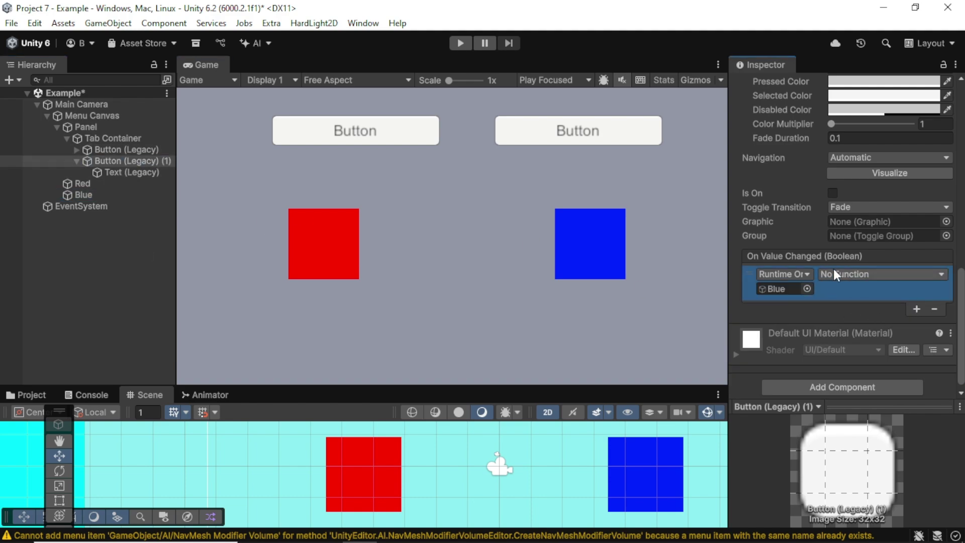
left_click(836, 271)
mouse_move(866, 308)
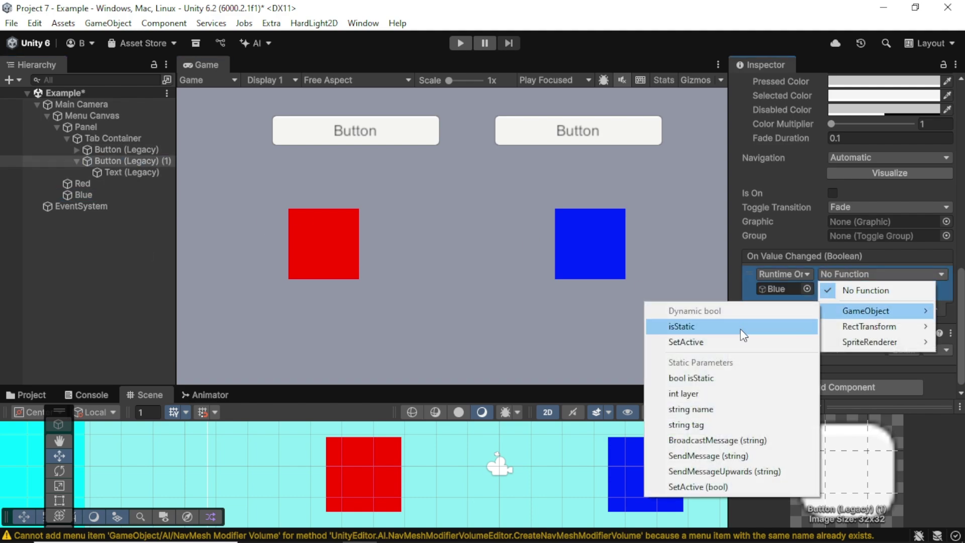
left_click(734, 340)
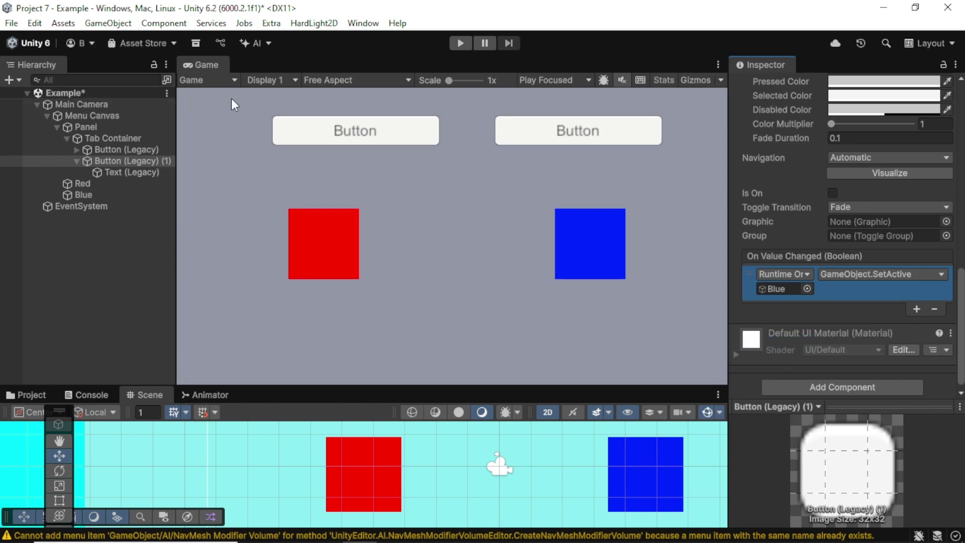
left_click(460, 44)
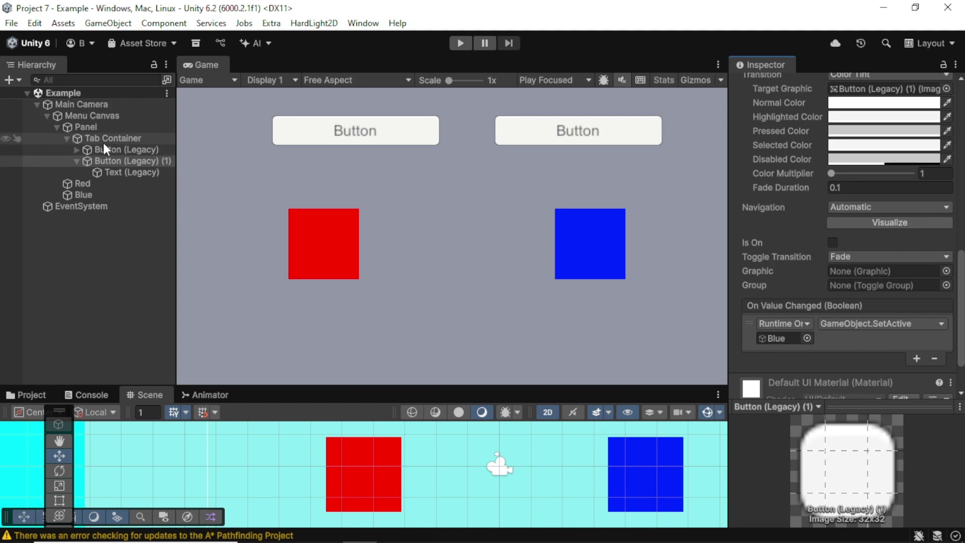
Step: Assign Tab Container as the toggle Group of both tab buttons, starting with Button (Legacy) (1)
left_click_drag(96, 138, 846, 288)
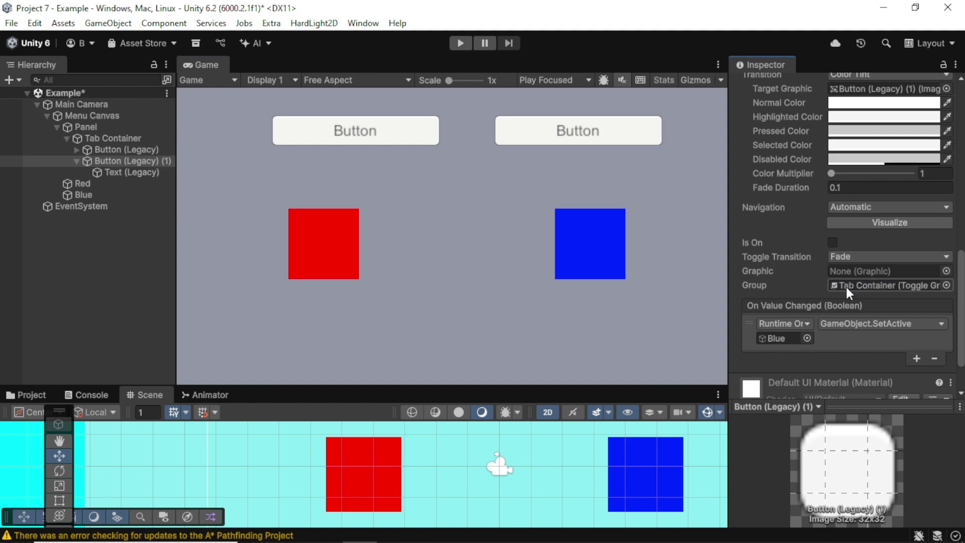
left_click(93, 150)
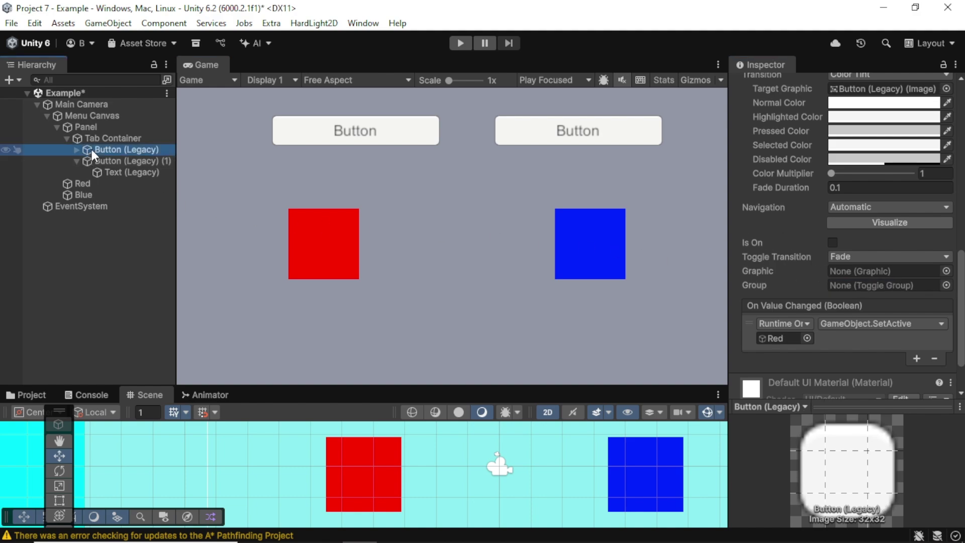
left_click_drag(111, 138, 884, 286)
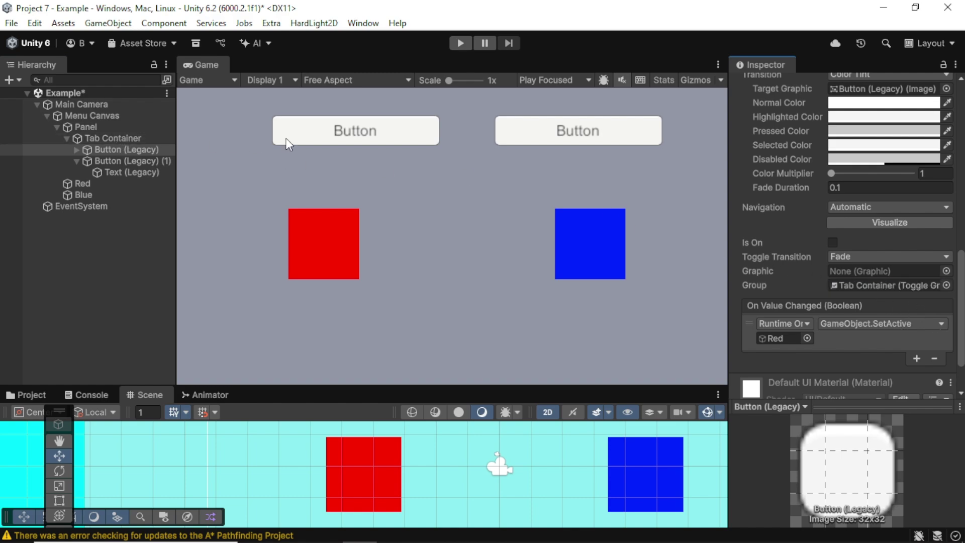
Step: Play the scene and switch repeatedly between the two tab buttons to test how they toggle the red and blue squares
key("ctrl+p")
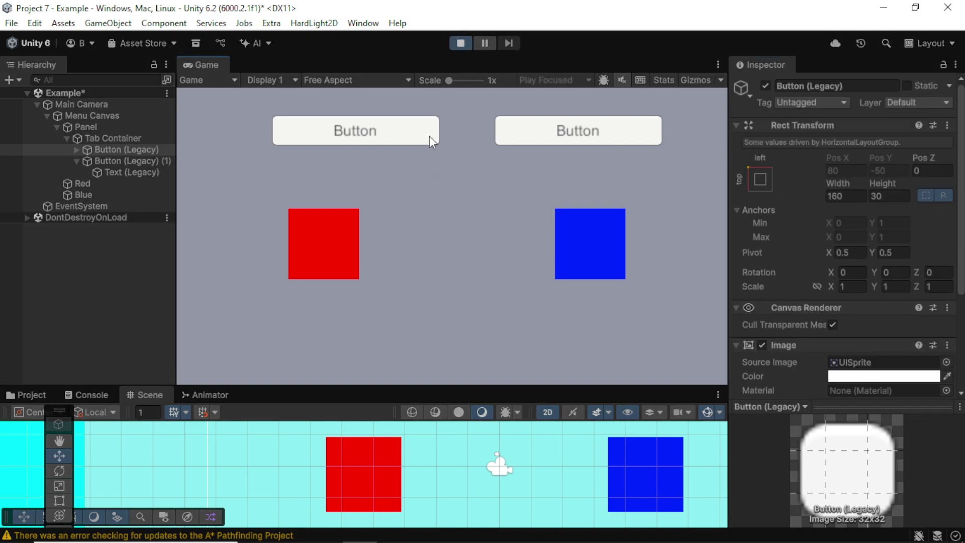
left_click(431, 136)
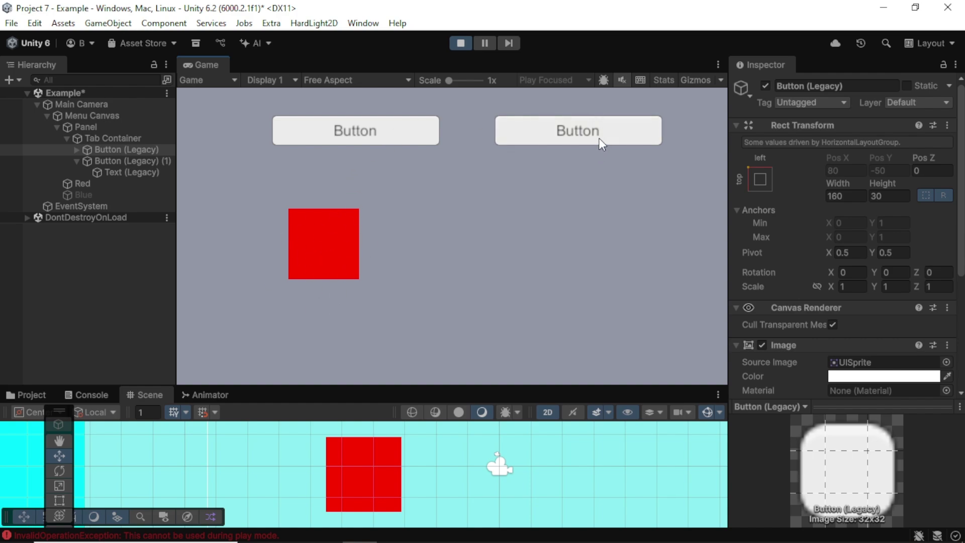
left_click(560, 137)
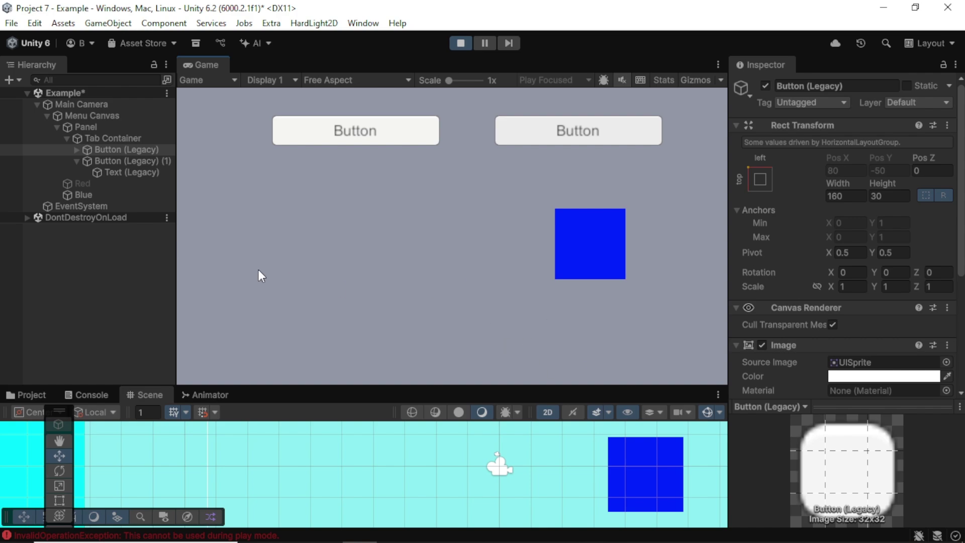
left_click(364, 135)
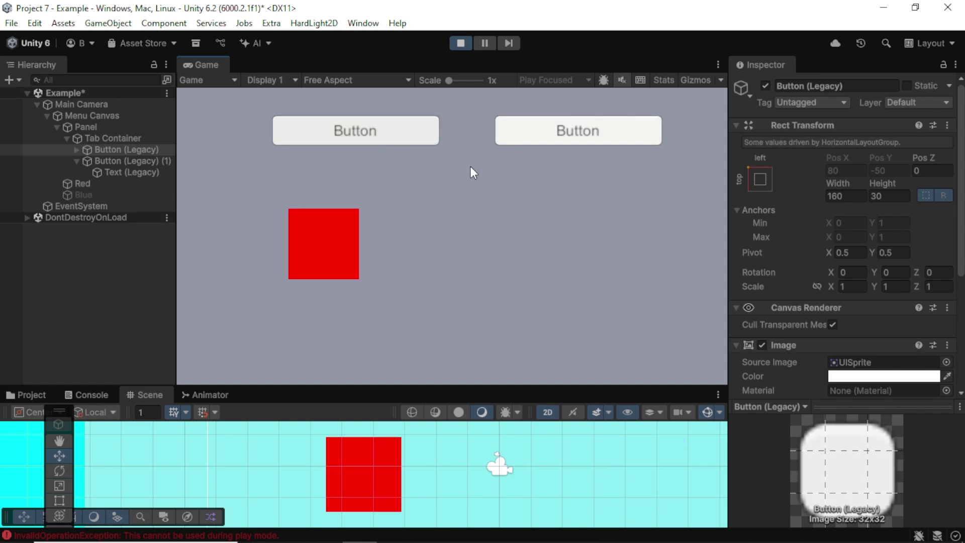
left_click(572, 134)
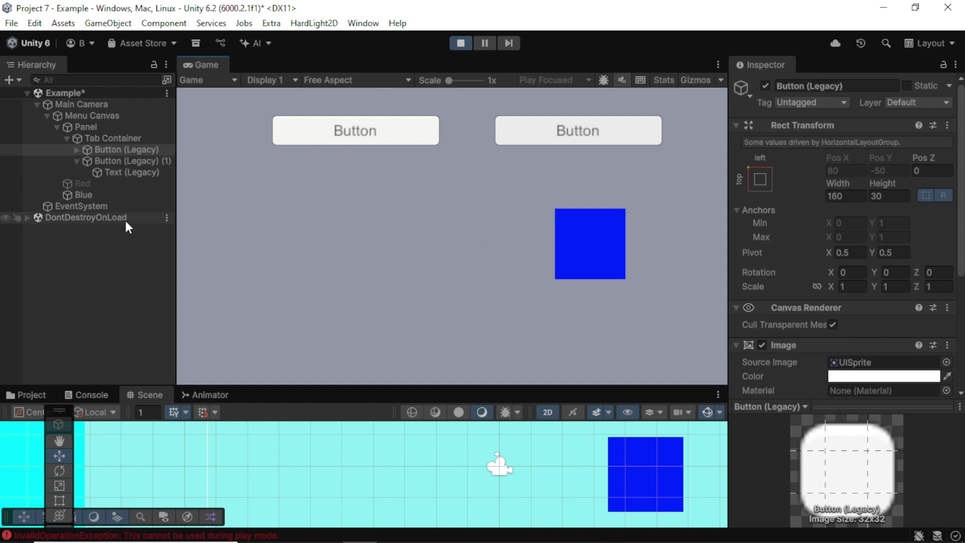
left_click(417, 140)
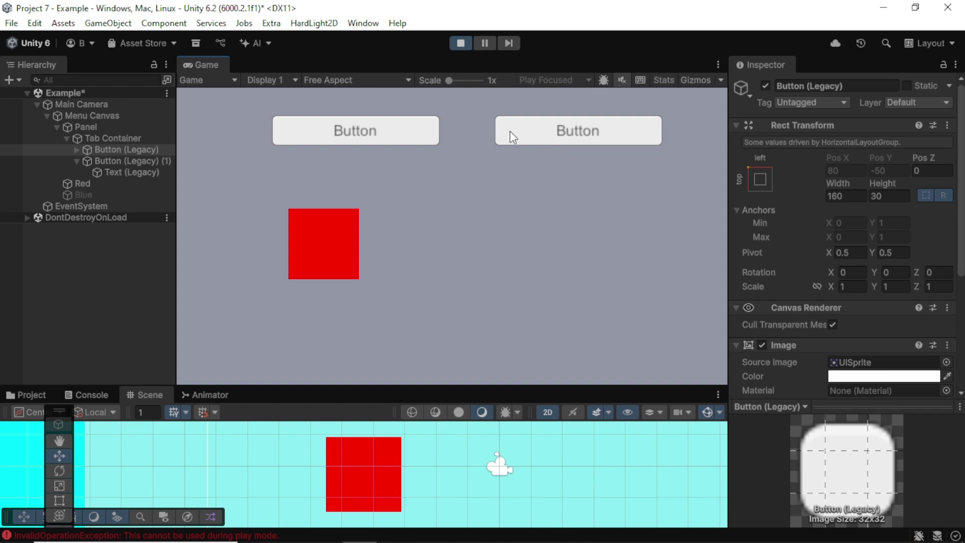
left_click(591, 129)
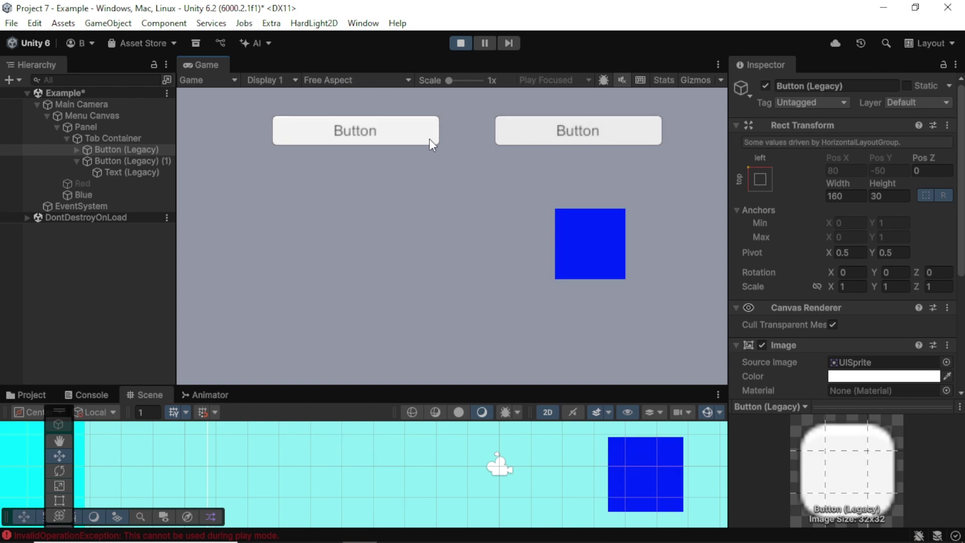
left_click(363, 134)
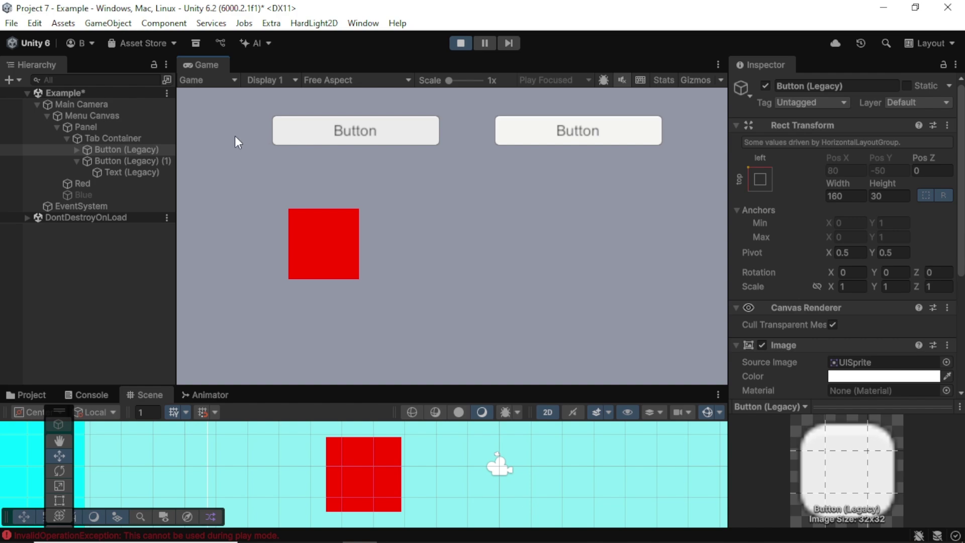
left_click(360, 131)
left_click(360, 131)
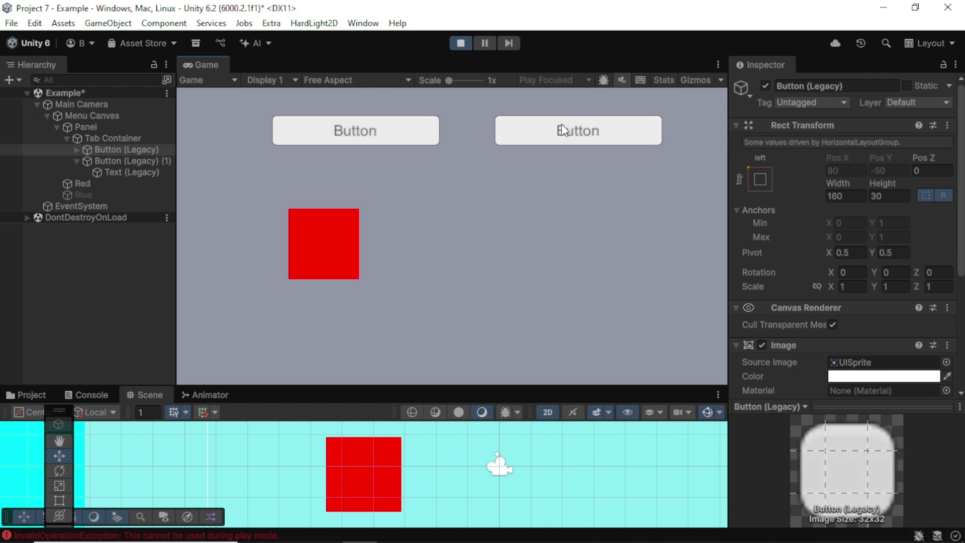
left_click(562, 126)
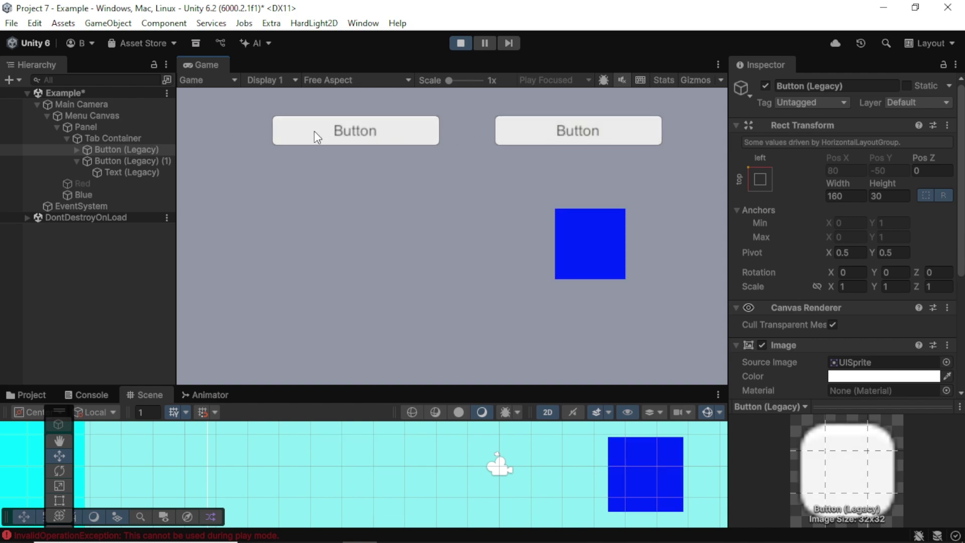
left_click(317, 132)
left_click(524, 134)
left_click(287, 128)
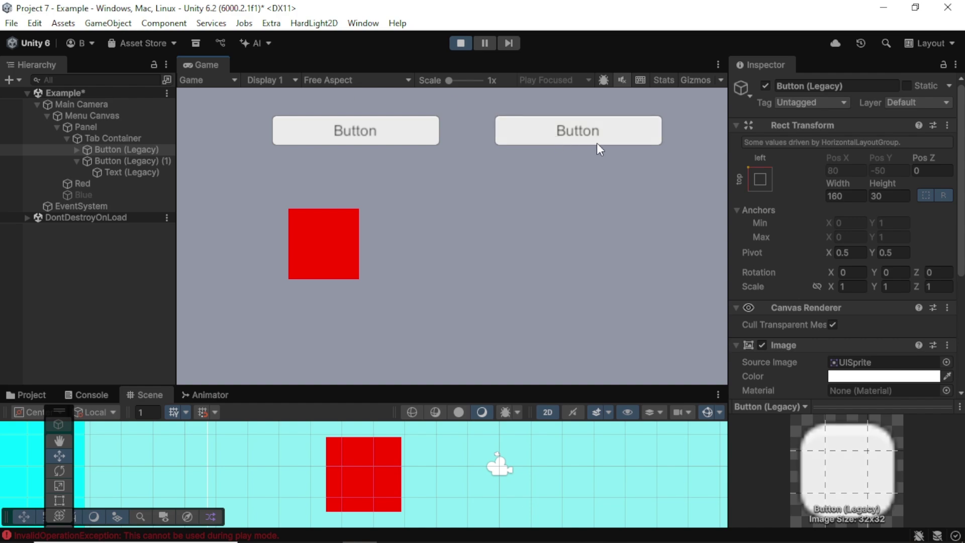
left_click(625, 130)
left_click(297, 126)
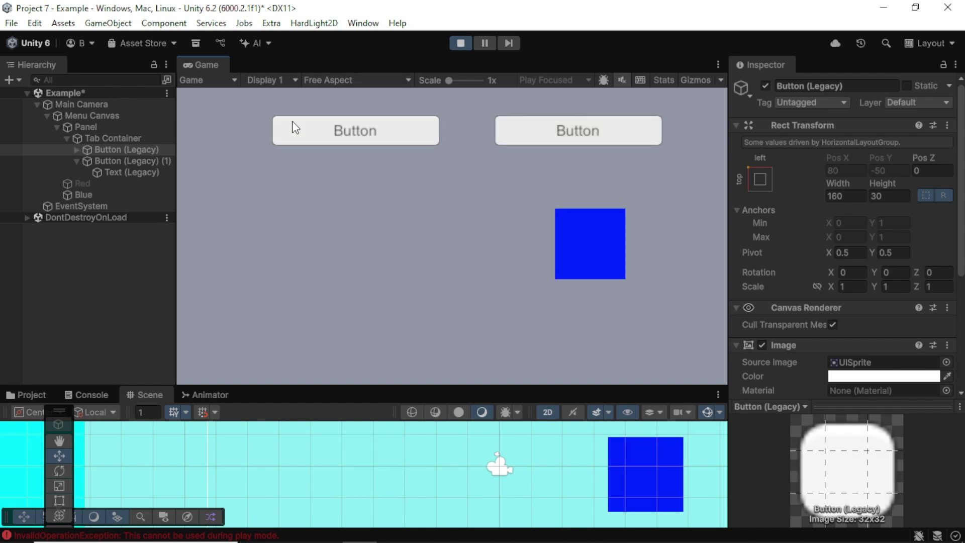